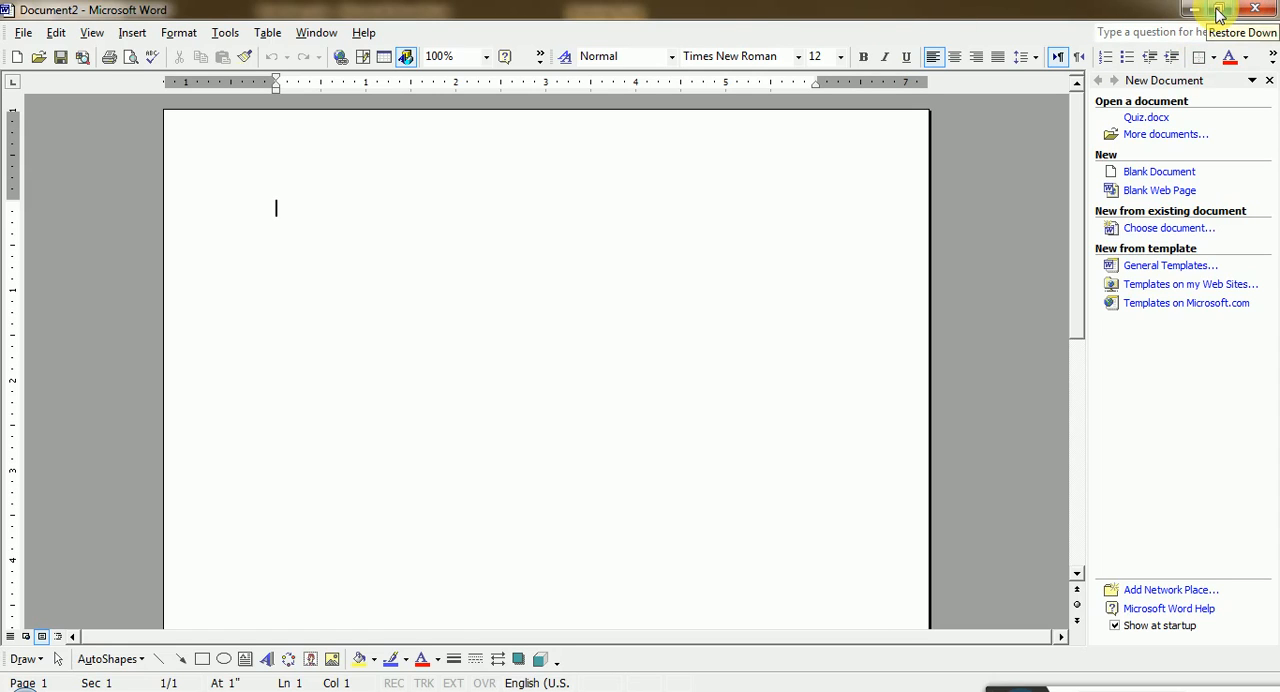
# - Restore the Word window to a smaller size, enlarge it to nearly fill the screen, and maximize it again
pyautogui.click(1219, 13)
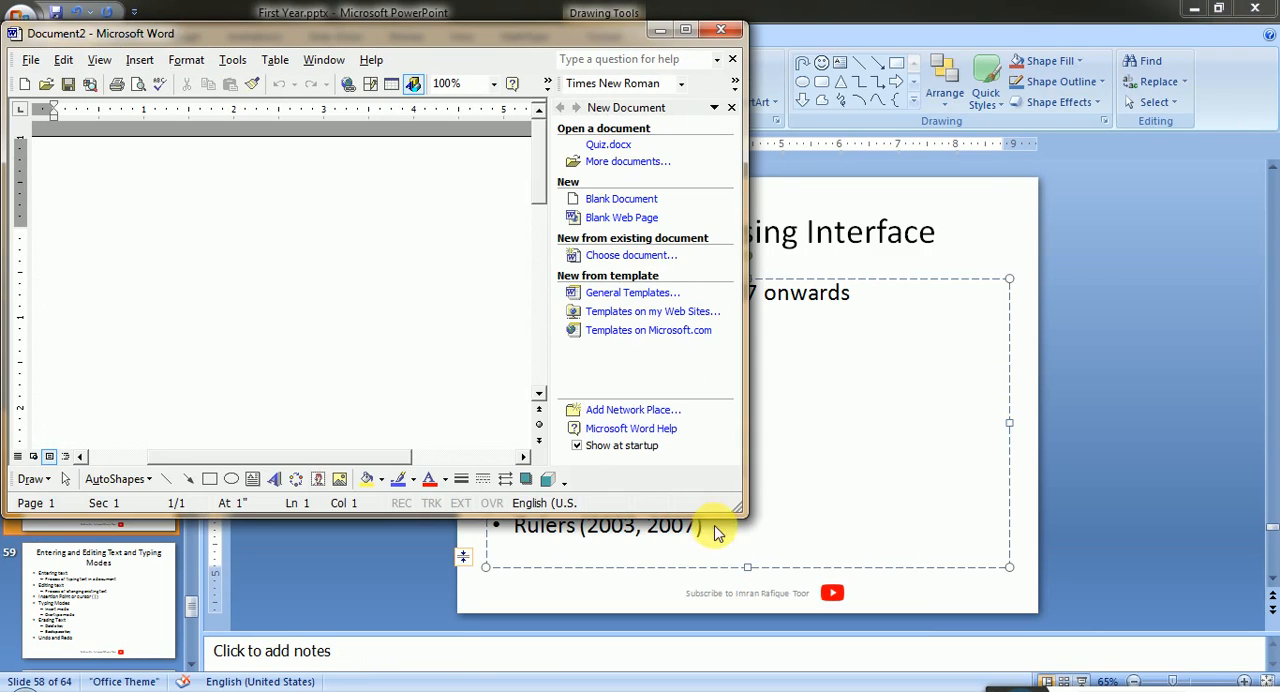
pyautogui.moveTo(737, 510); pyautogui.dragTo(1234, 663)
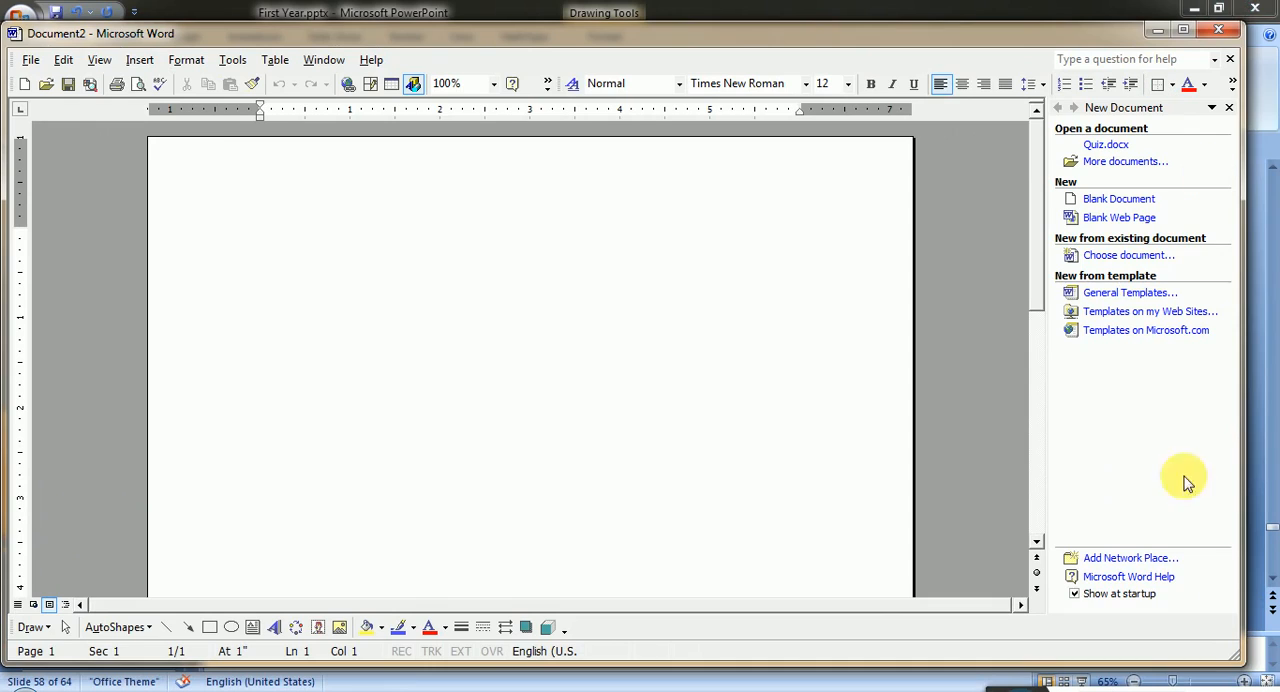
pyautogui.click(1183, 33)
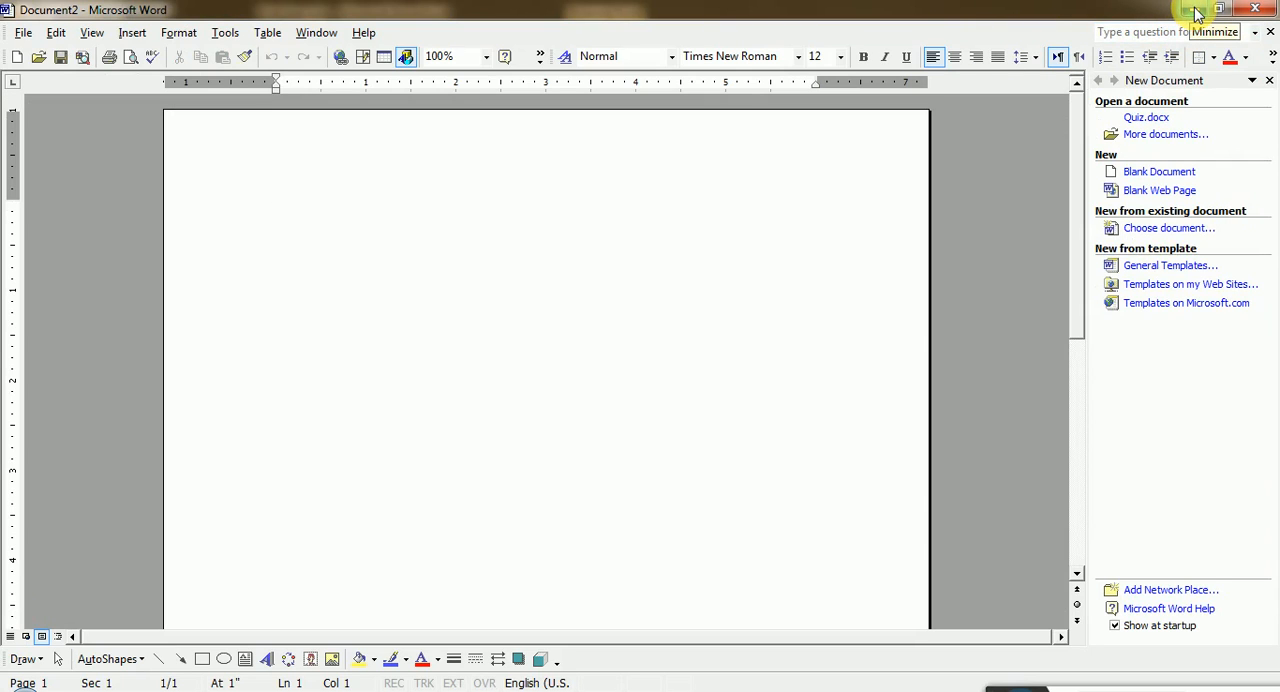
# - Minimize the Word window to reveal the presentation behind it and bring Document2 back up
pyautogui.click(1197, 12)
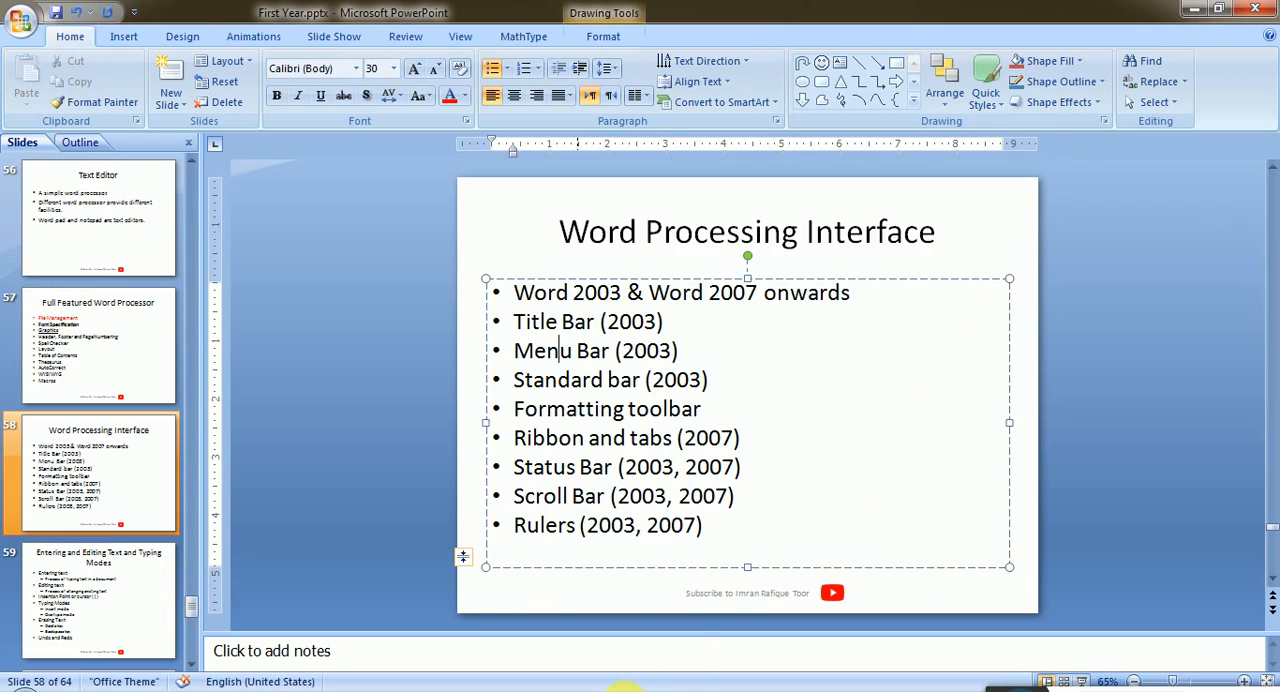
pyautogui.moveTo(622, 688)
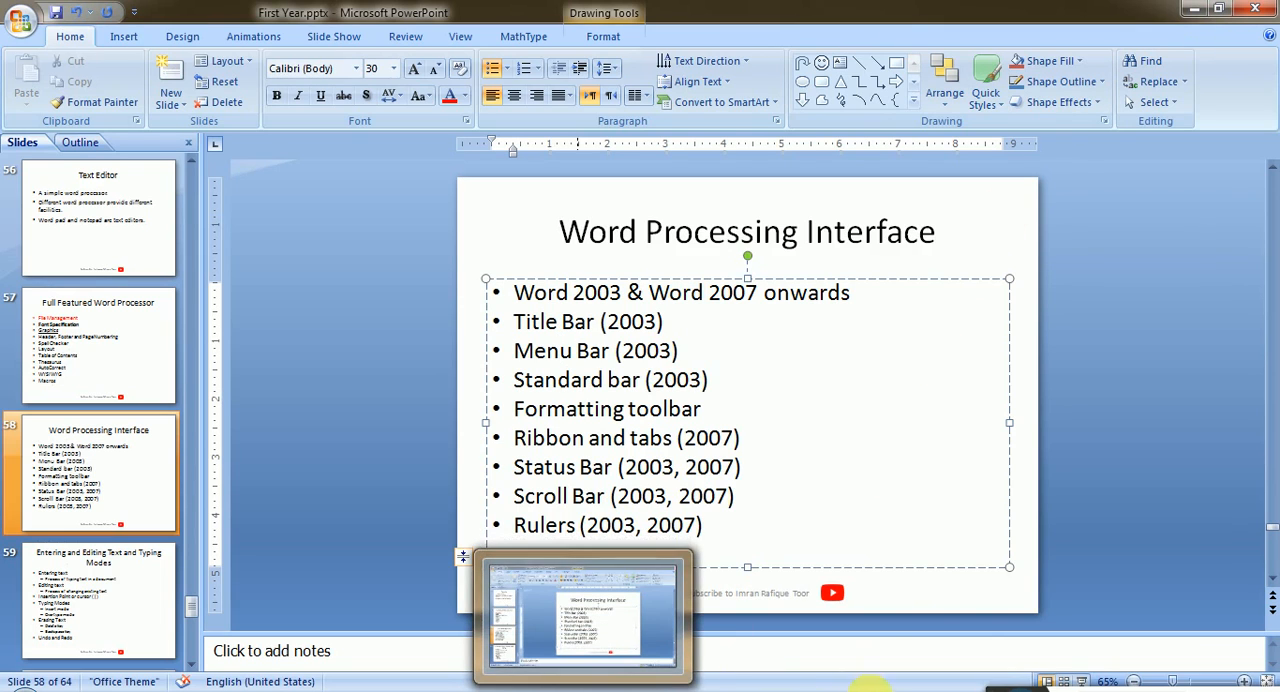
pyautogui.moveTo(884, 690)
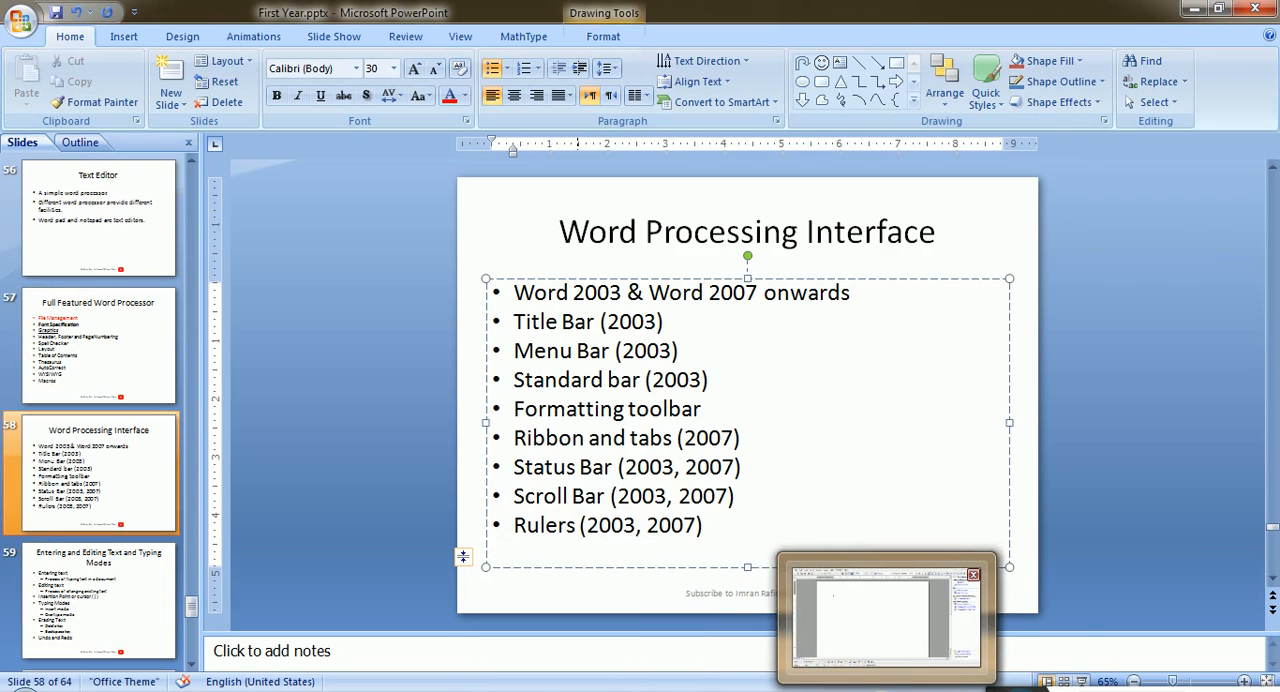
pyautogui.click(884, 690)
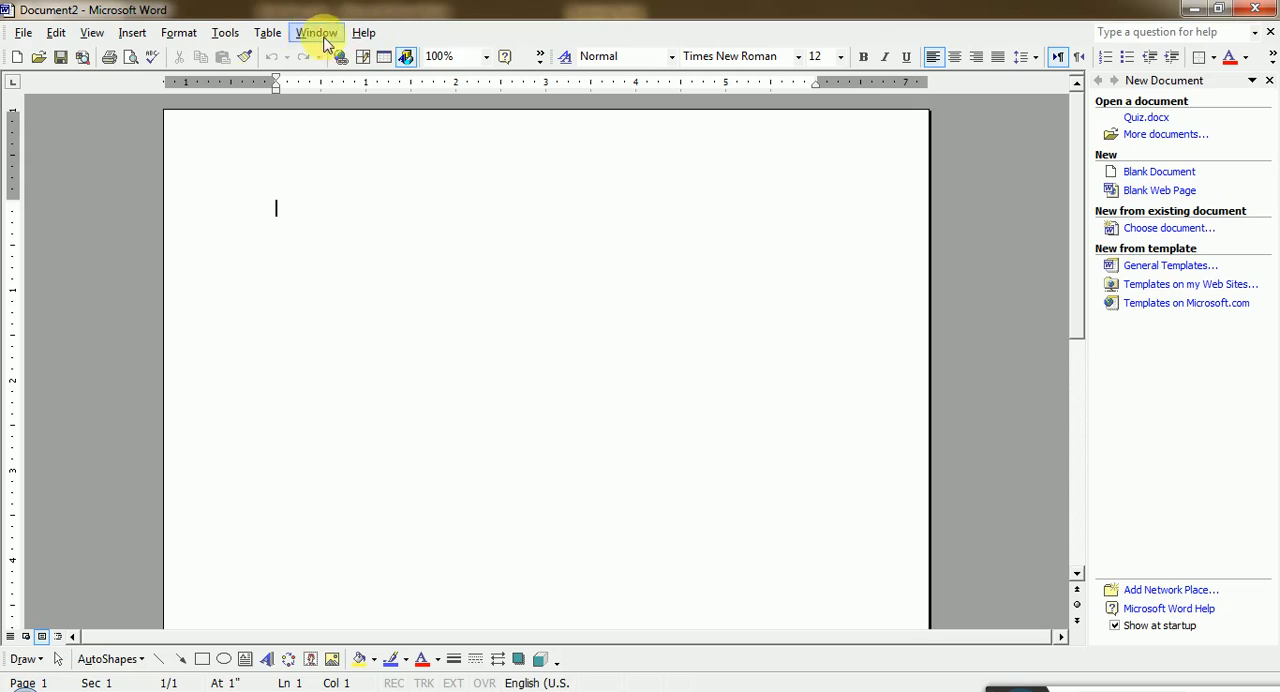
pyautogui.click(25, 36)
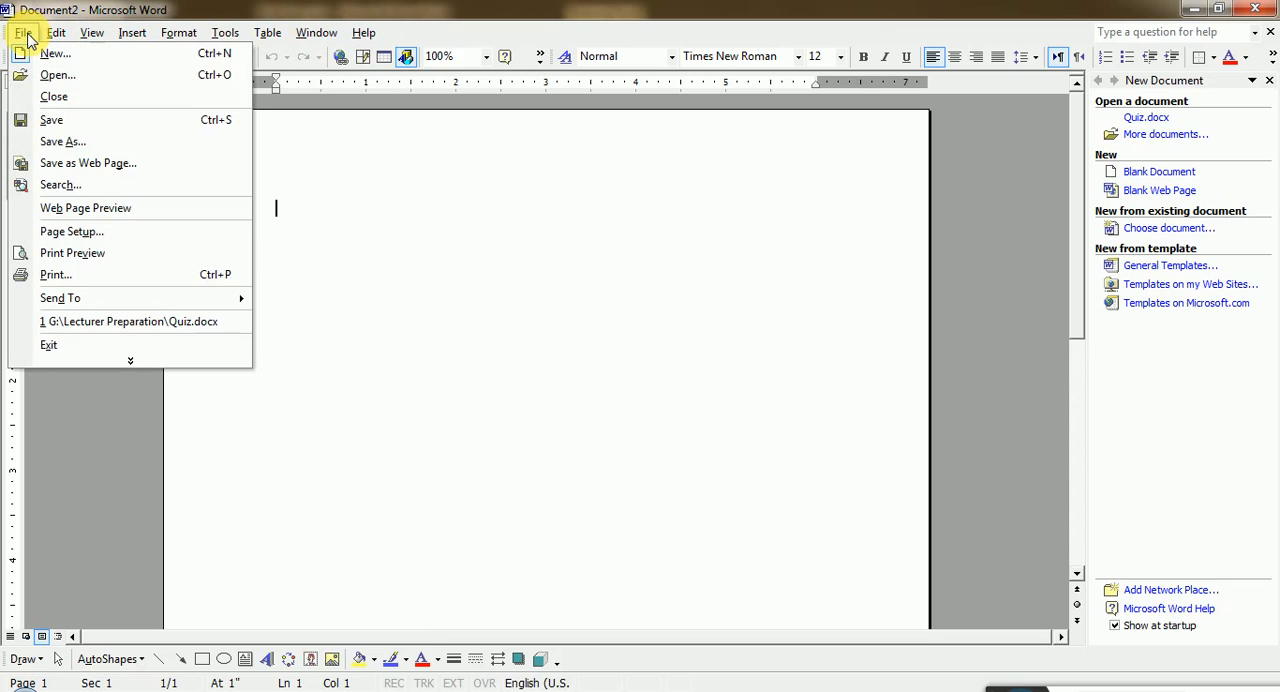
pyautogui.moveTo(128, 40)
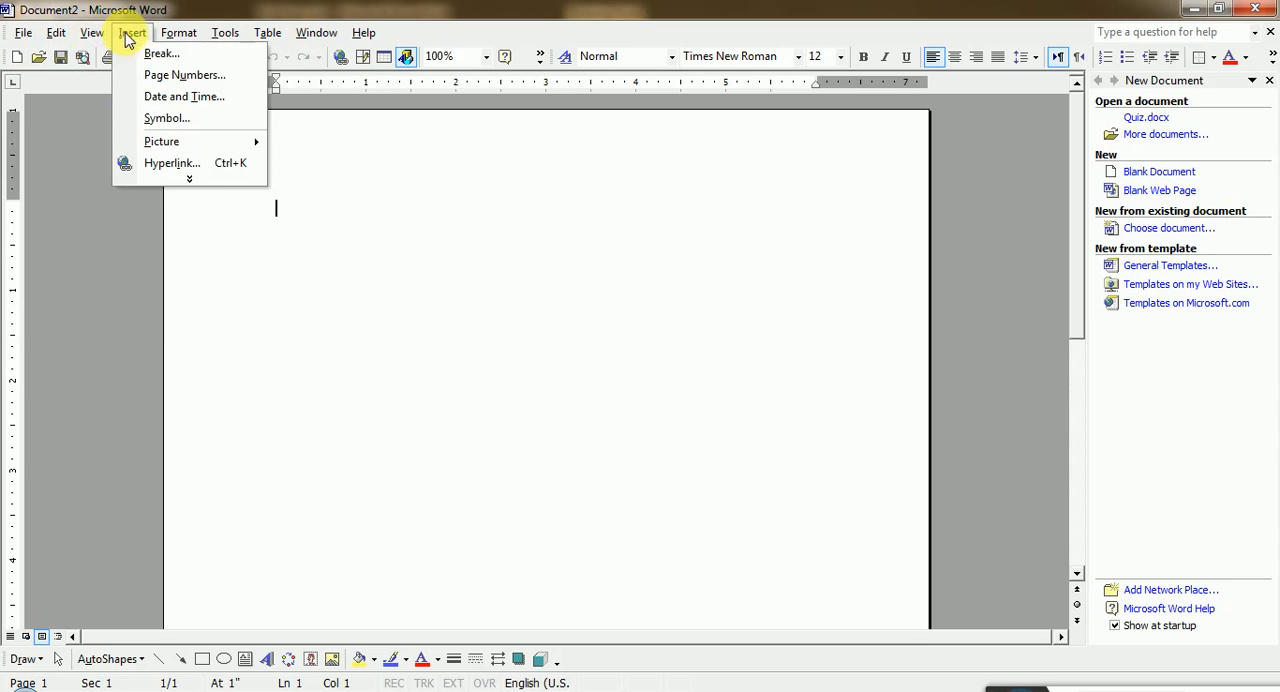
pyautogui.moveTo(287, 37)
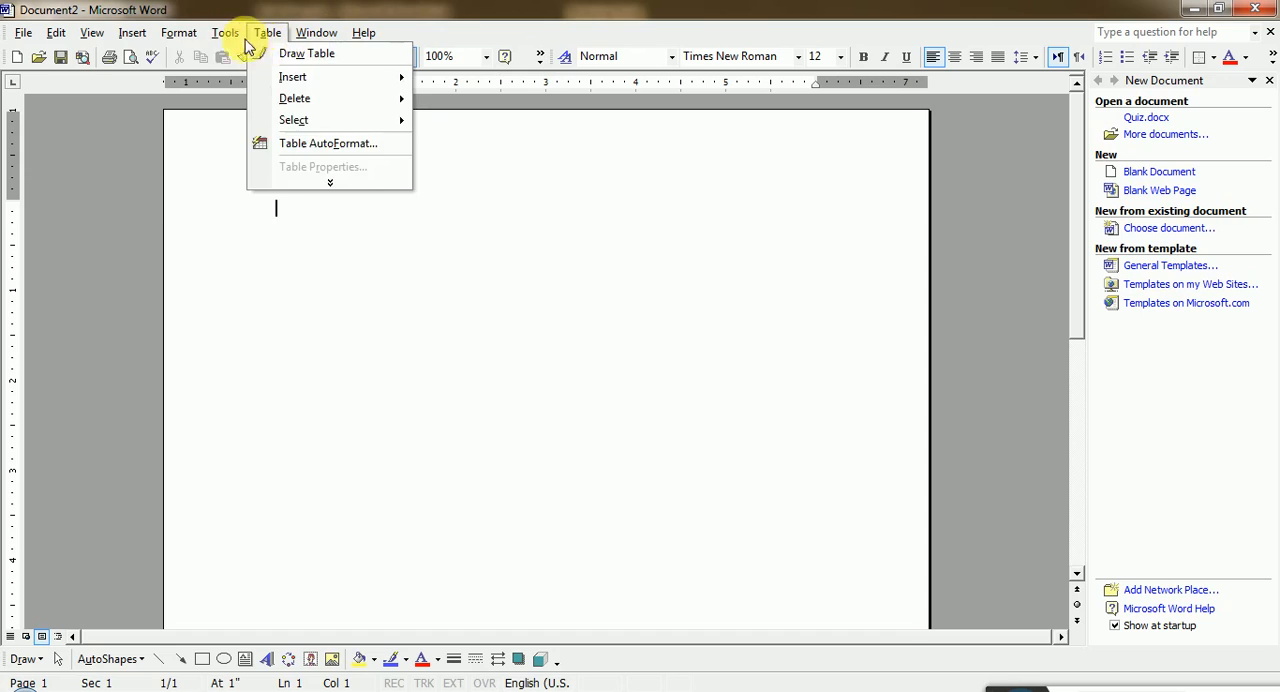
pyautogui.moveTo(192, 37)
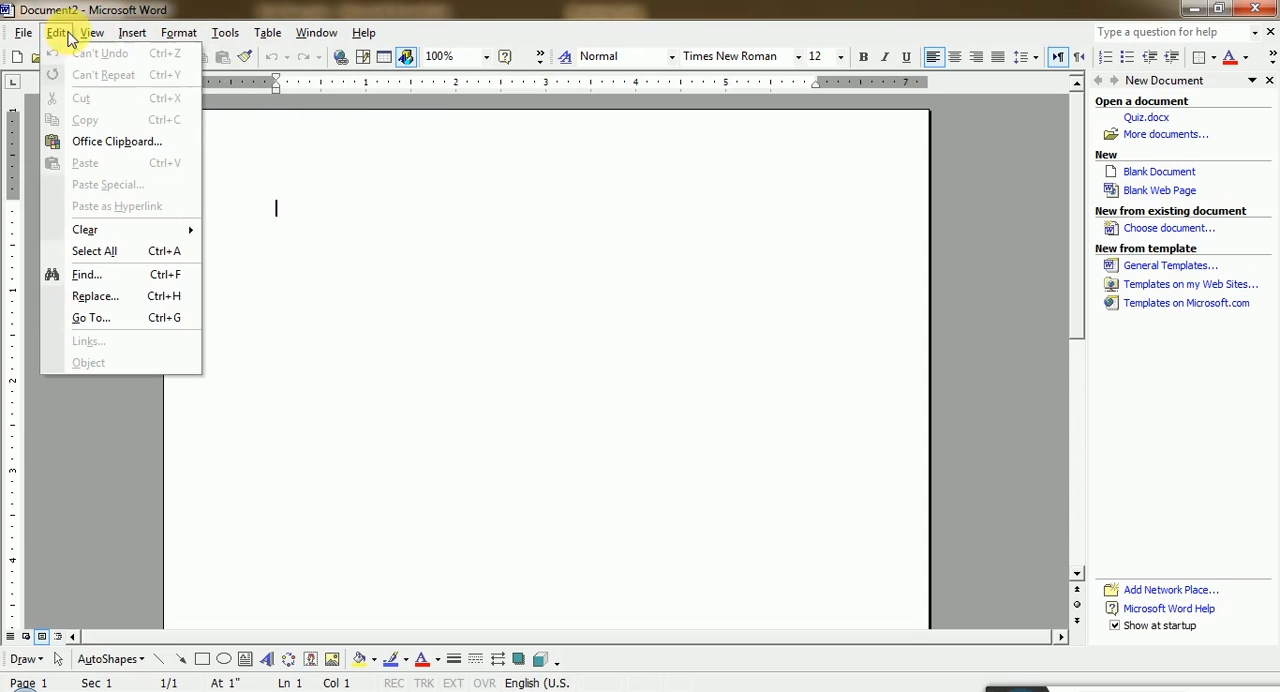
pyautogui.moveTo(31, 36)
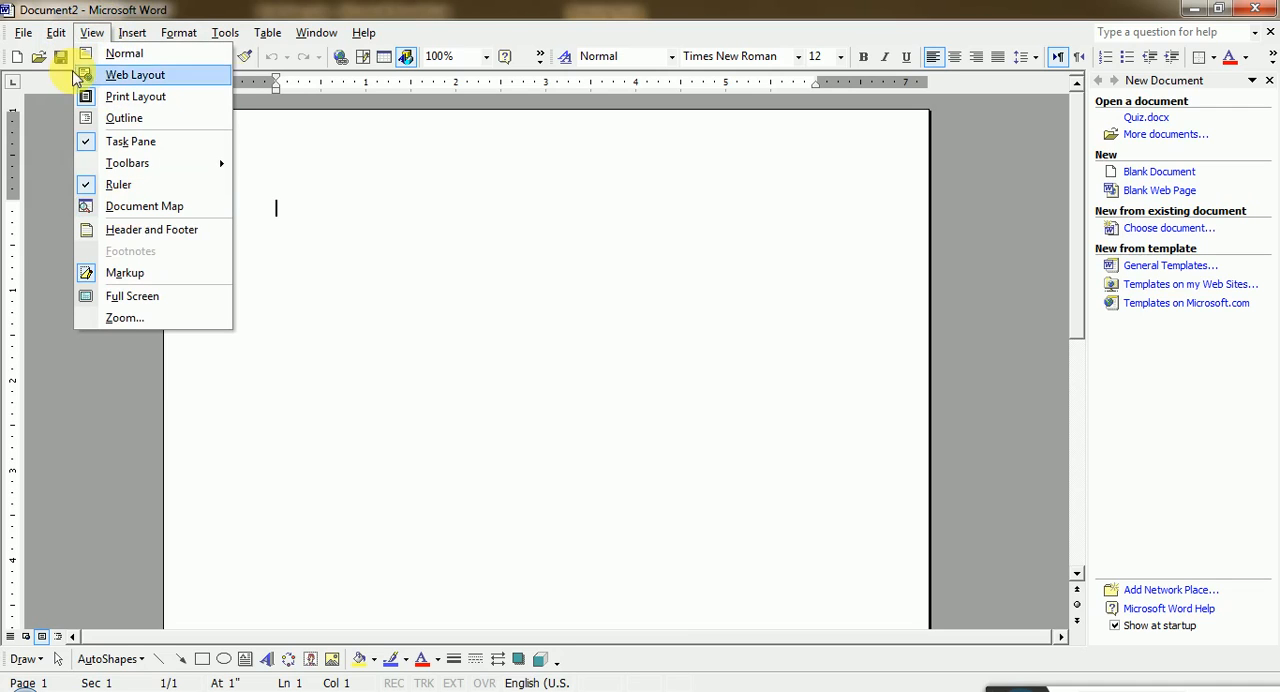
pyautogui.click(56, 140)
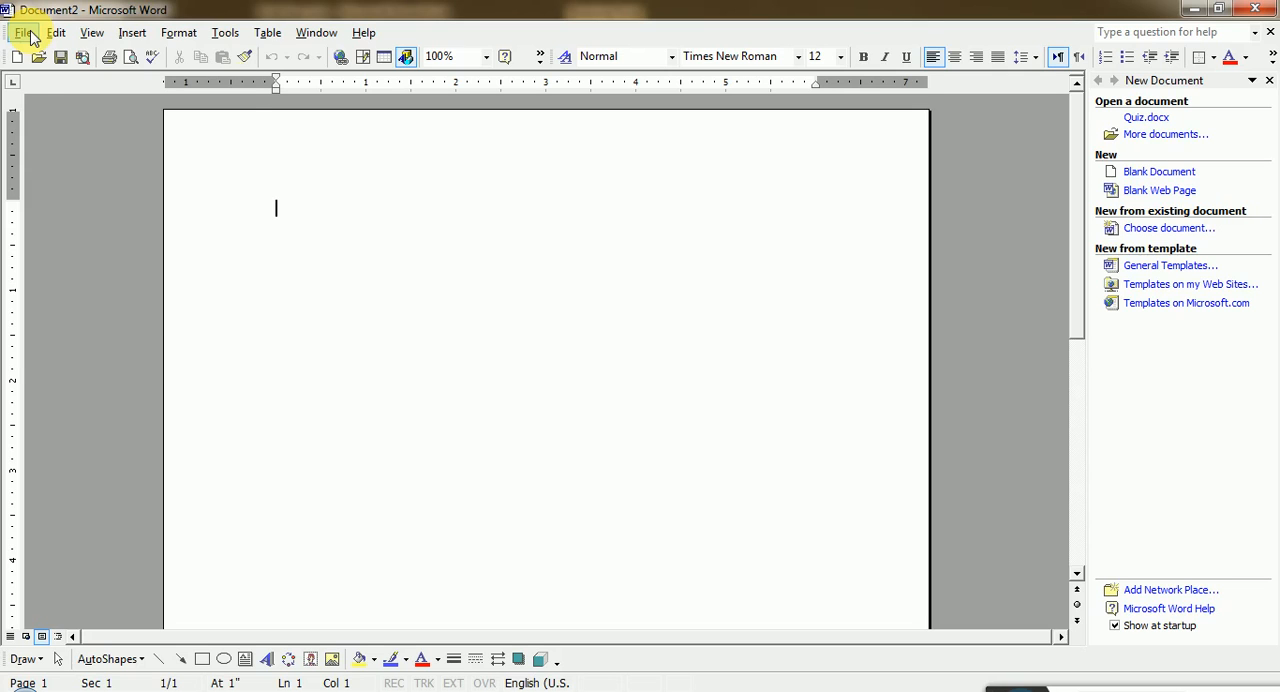
# - Bring up the Open dialog and cancel it, in two different ways
pyautogui.click(24, 33)
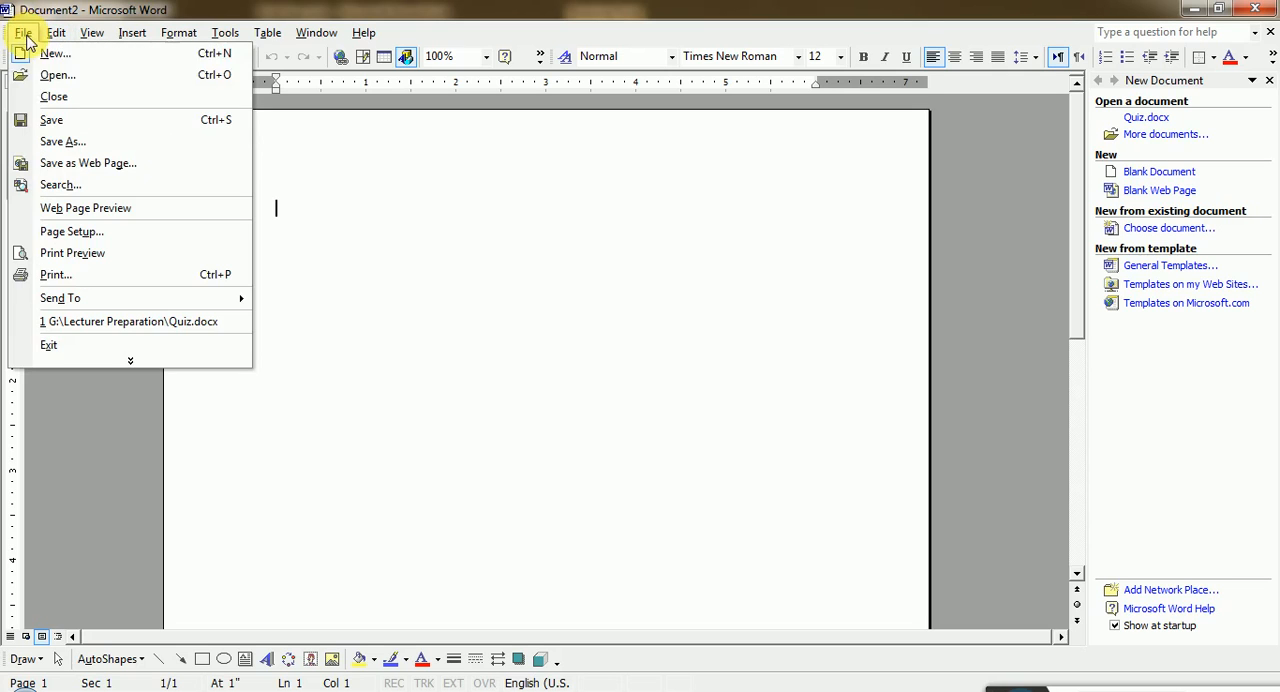
pyautogui.click(56, 75)
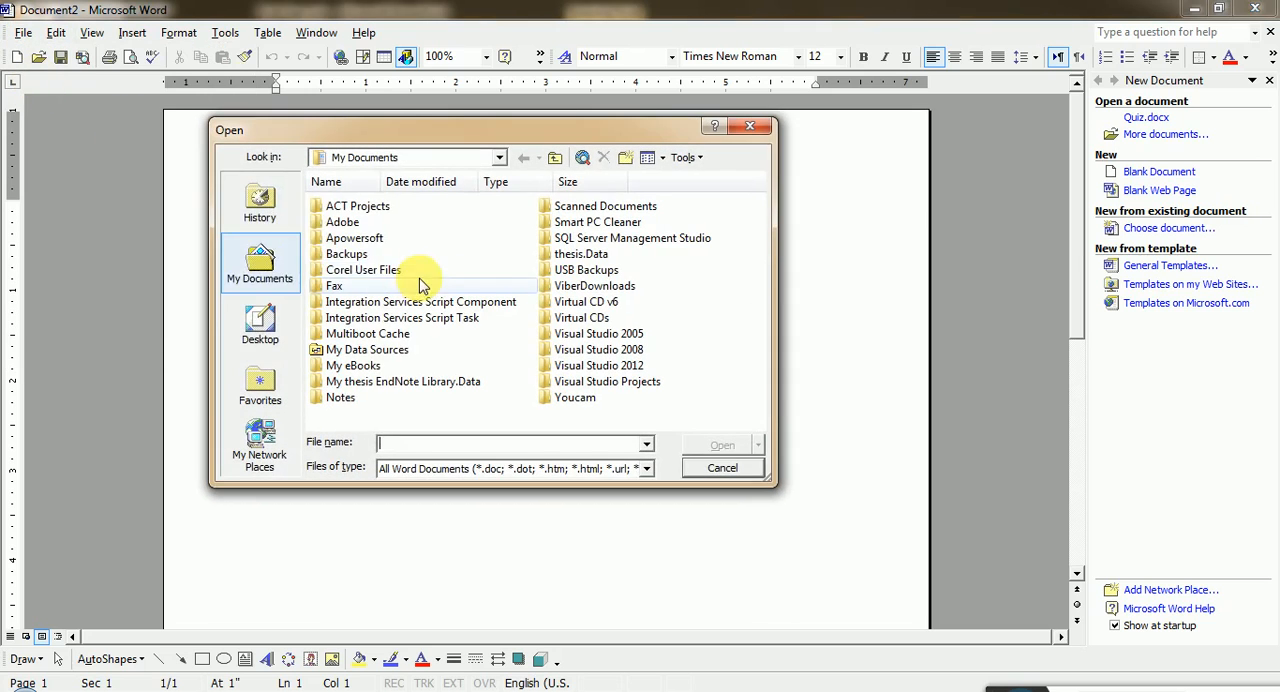
pyautogui.click(722, 468)
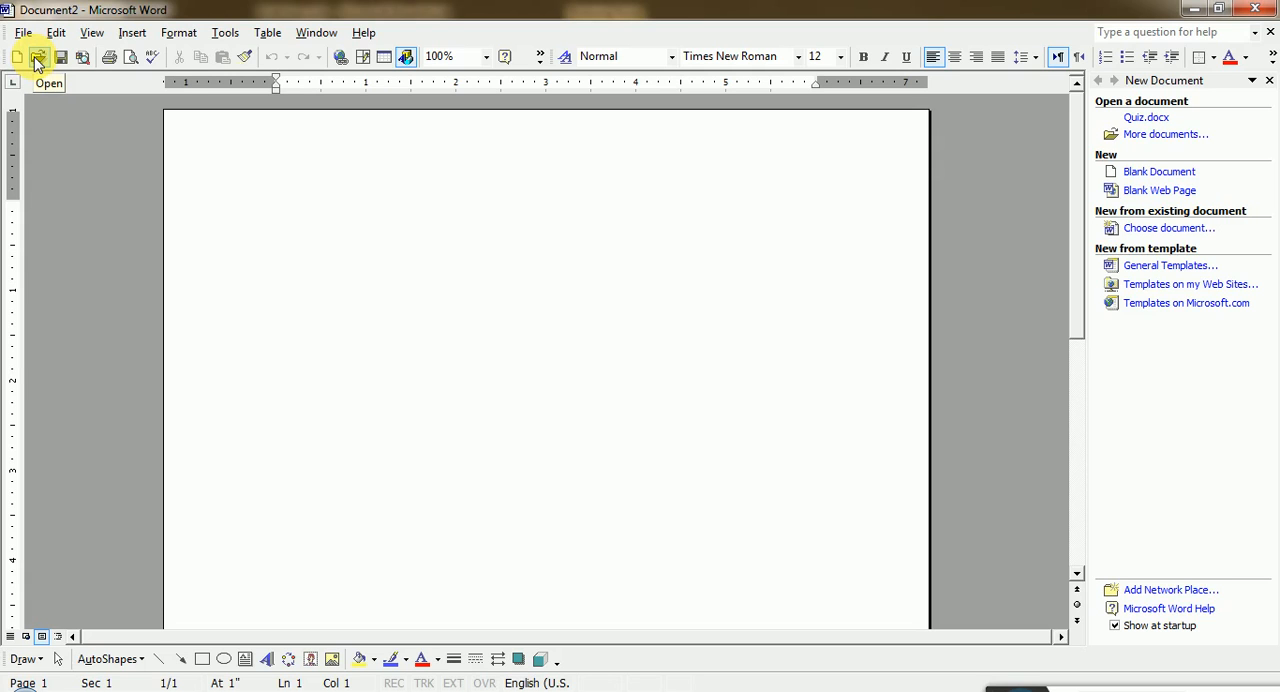
pyautogui.click(38, 58)
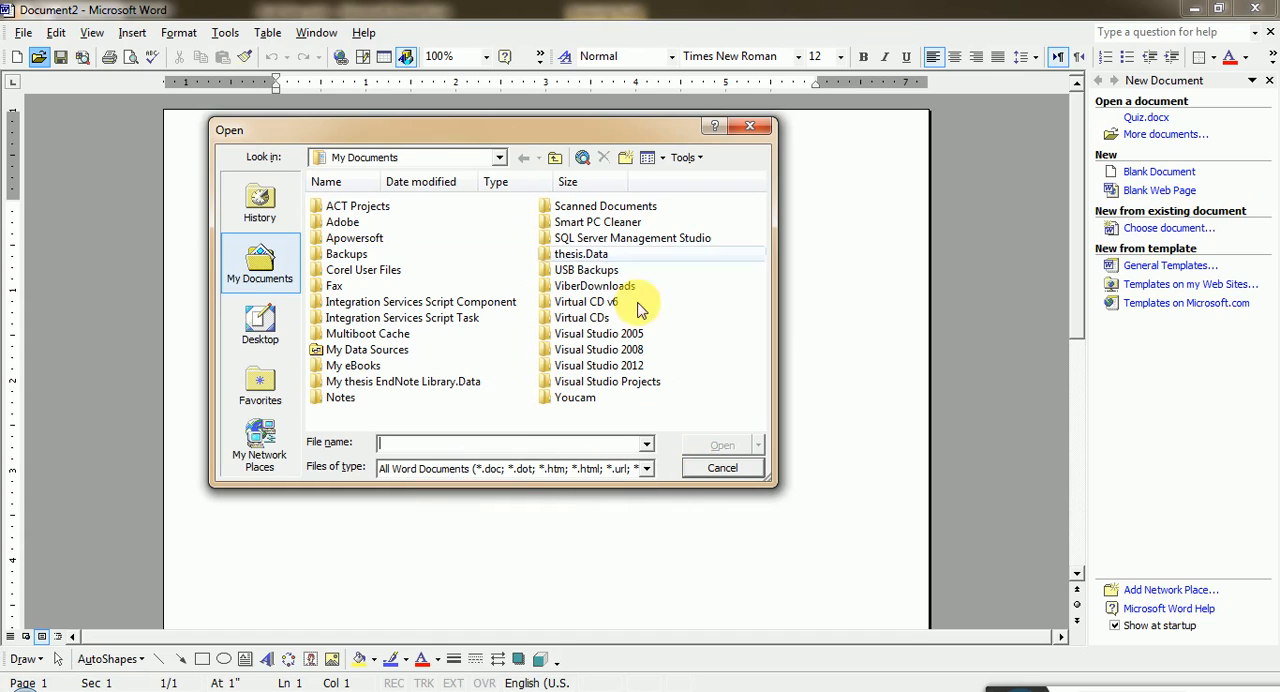
pyautogui.click(700, 471)
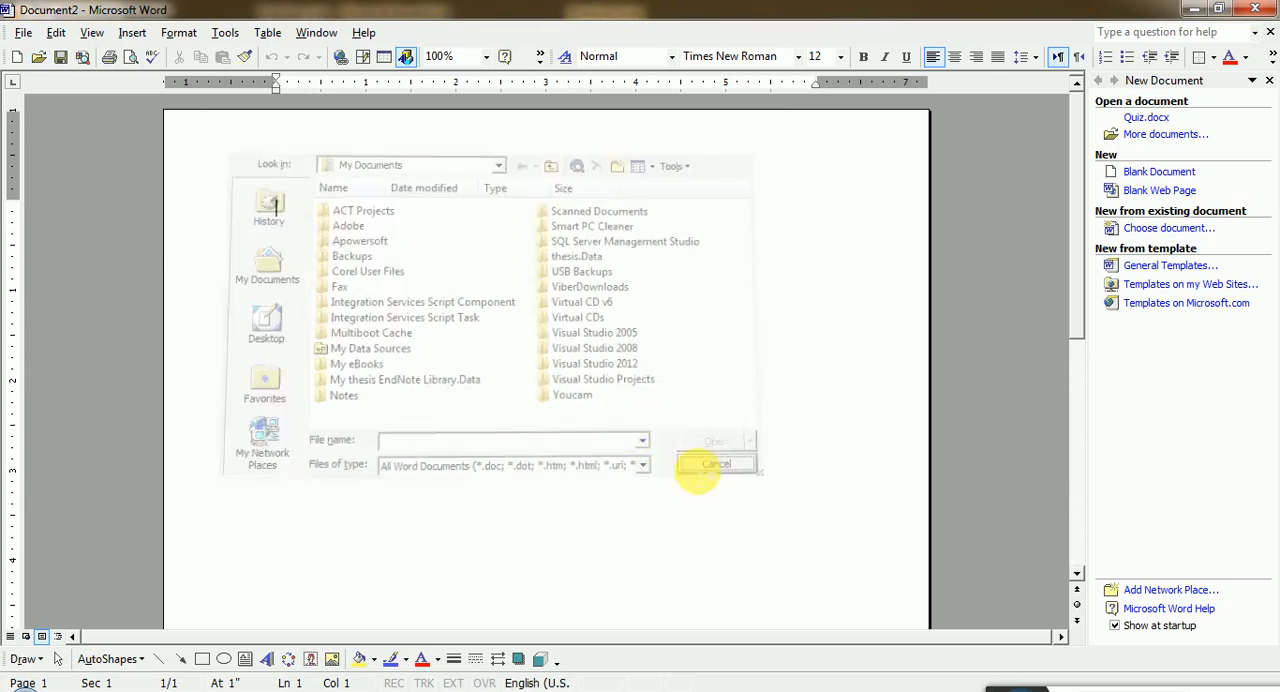
pyautogui.click(23, 33)
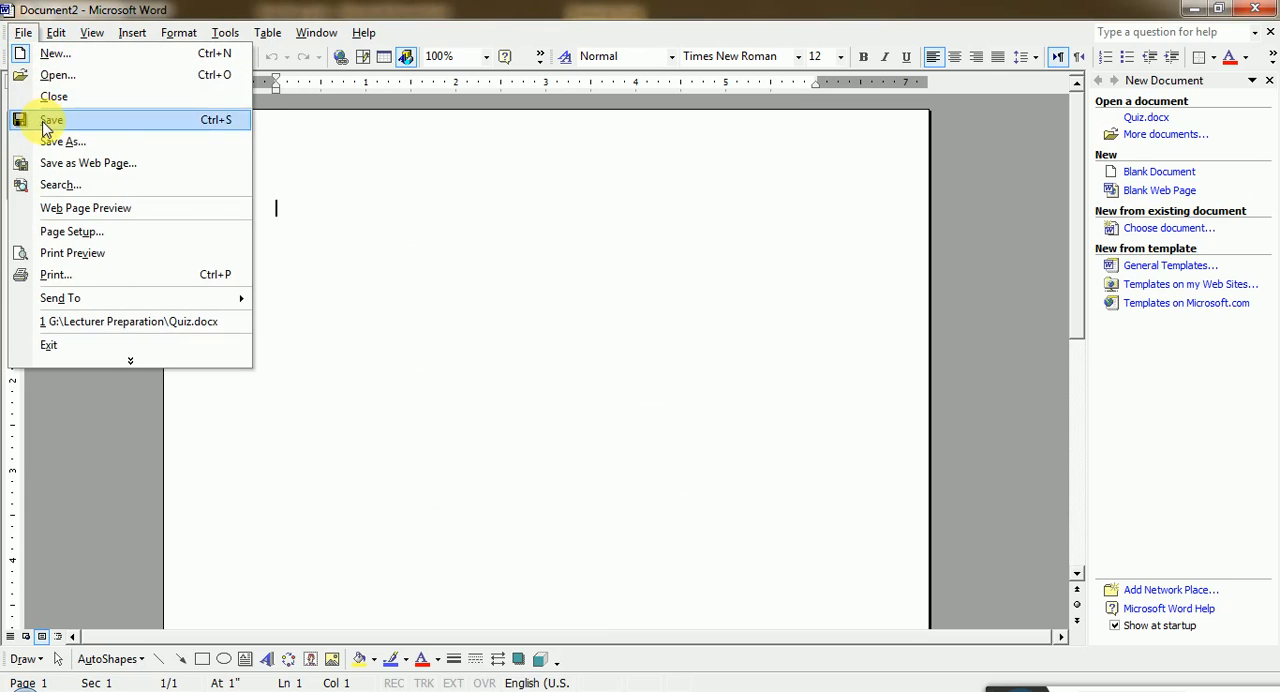
pyautogui.click(349, 266)
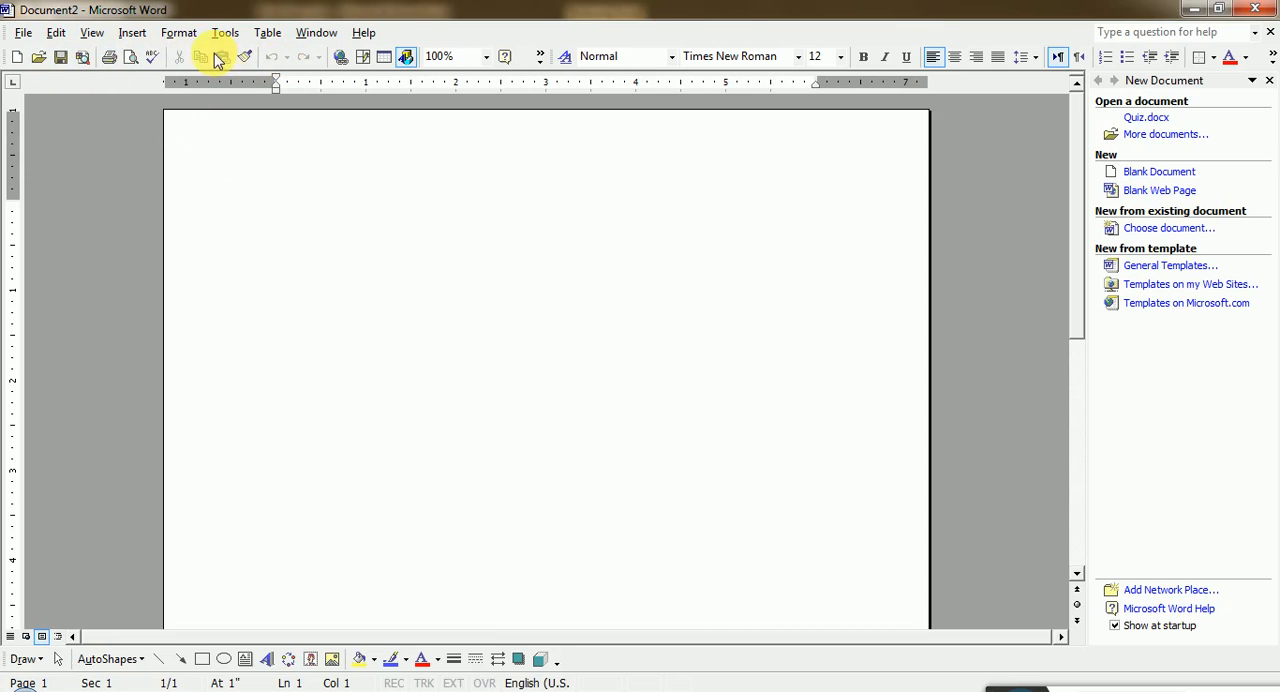
pyautogui.click(23, 32)
pyautogui.click(294, 178)
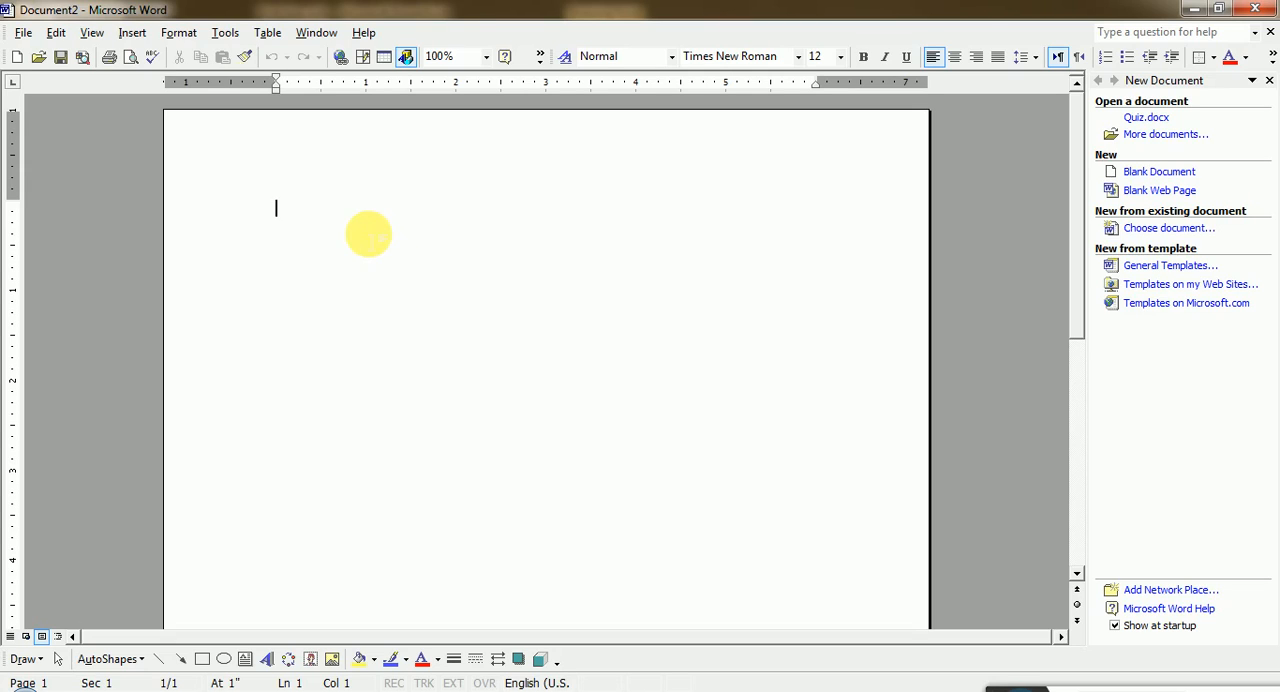
# - Enter the word "Computer" on the first line of the blank document
pyautogui.write('q')
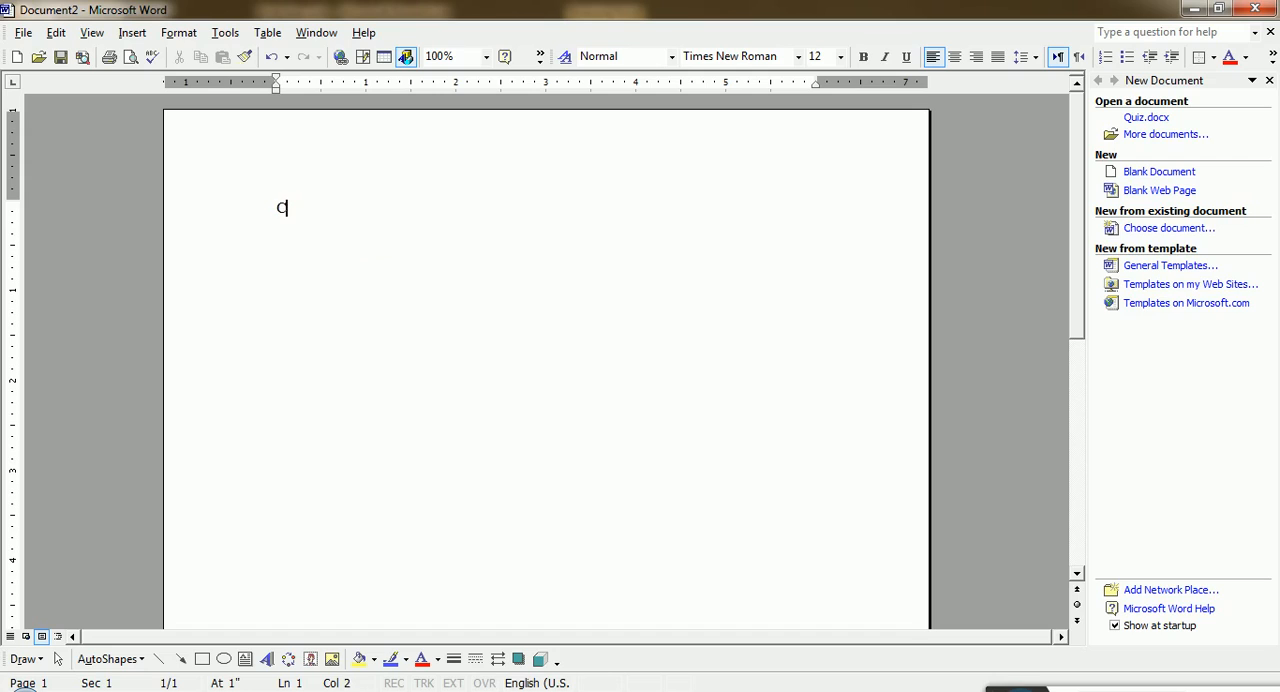
pyautogui.press('BackSpace')
pyautogui.write('uter')
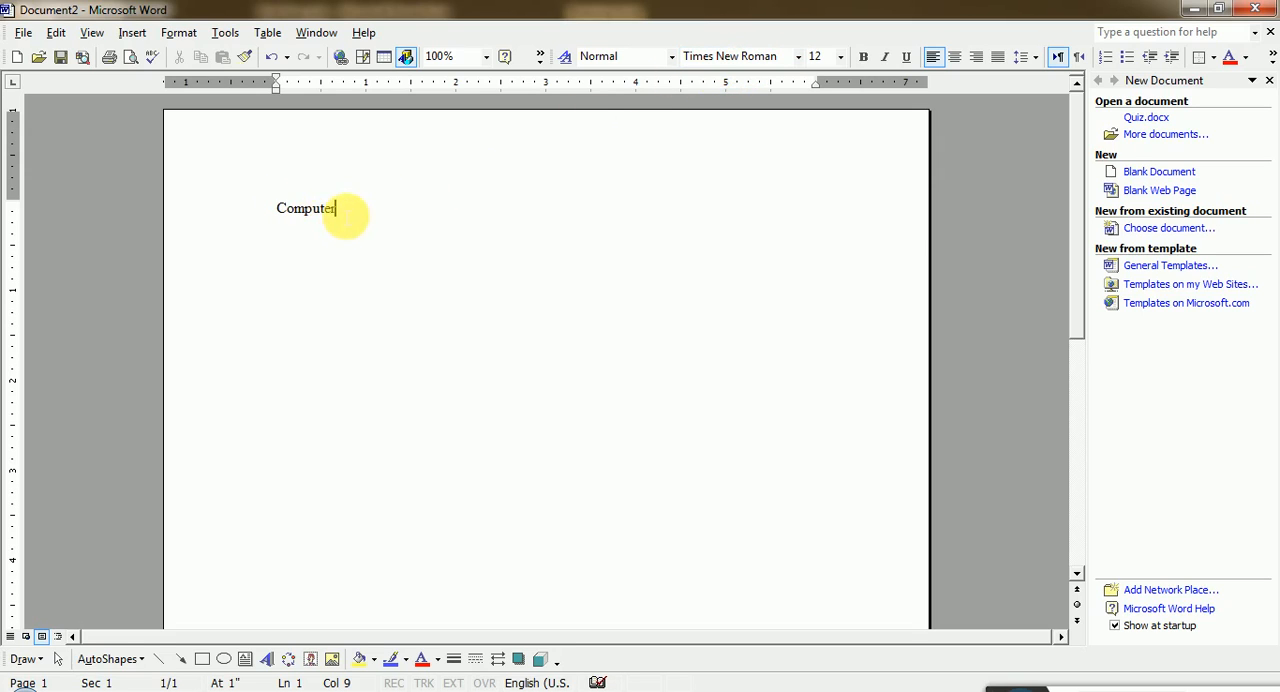
# - Set the word "Computer" in the Stencil font at size 22
pyautogui.moveTo(343, 209); pyautogui.dragTo(251, 209)
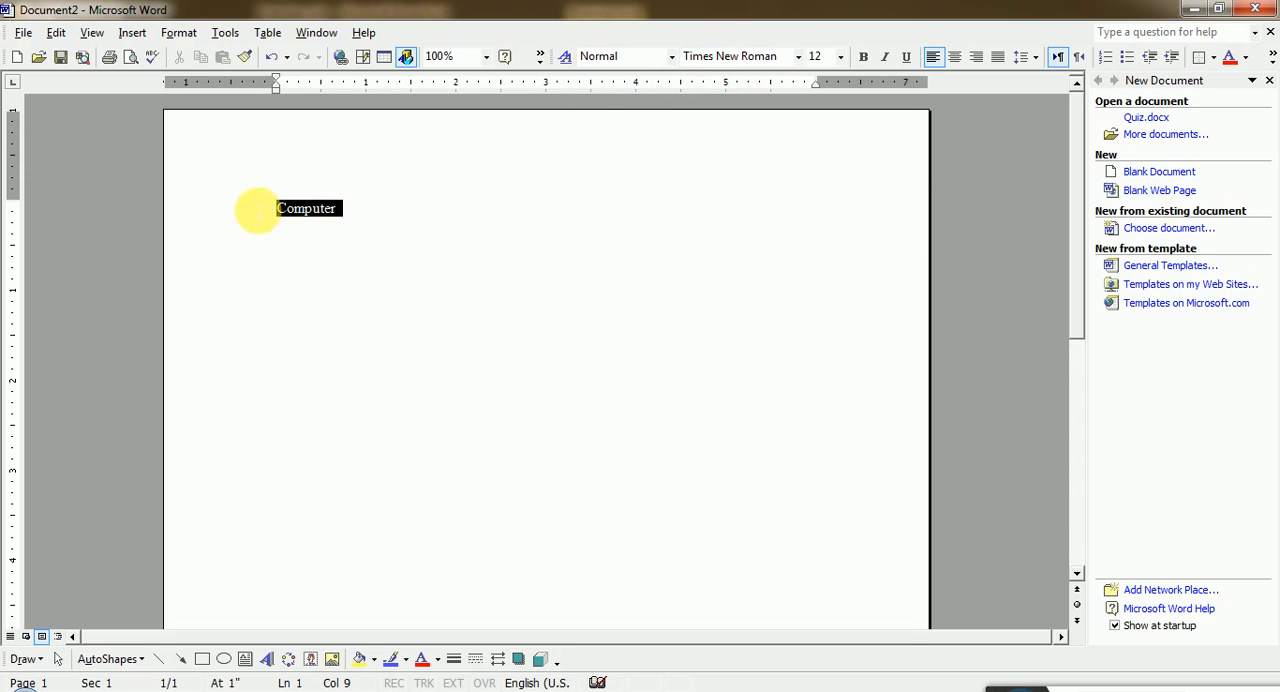
pyautogui.click(798, 56)
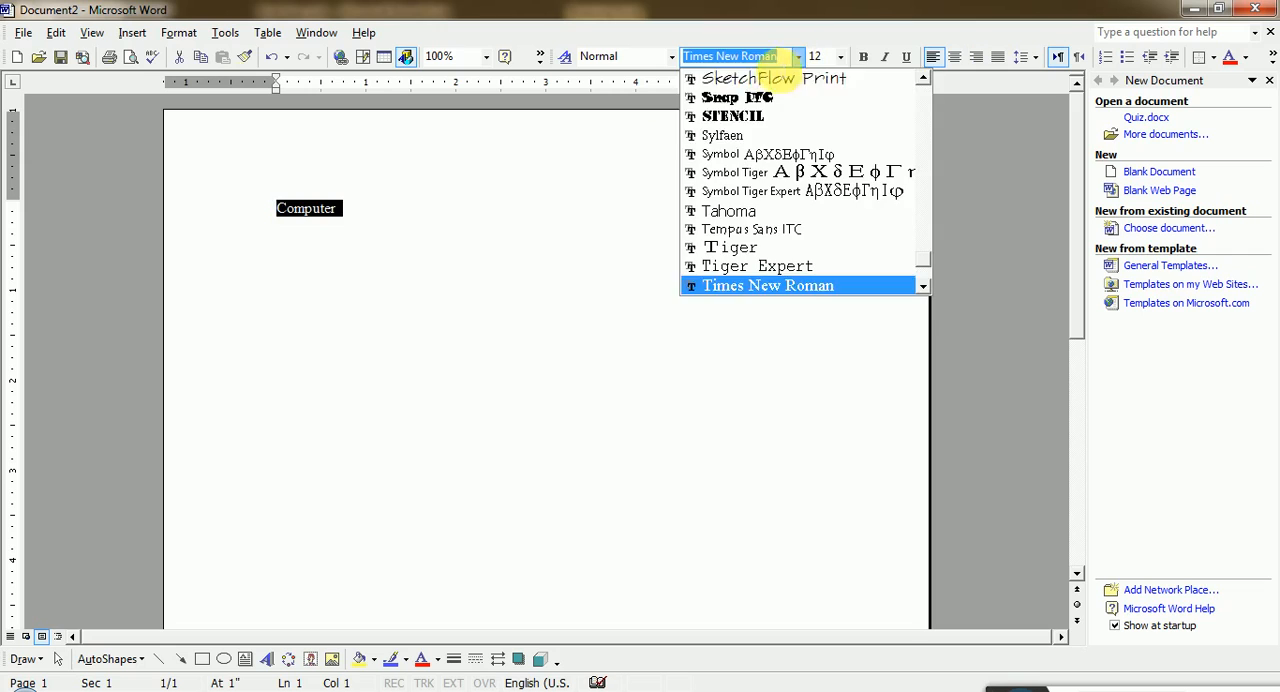
pyautogui.click(735, 116)
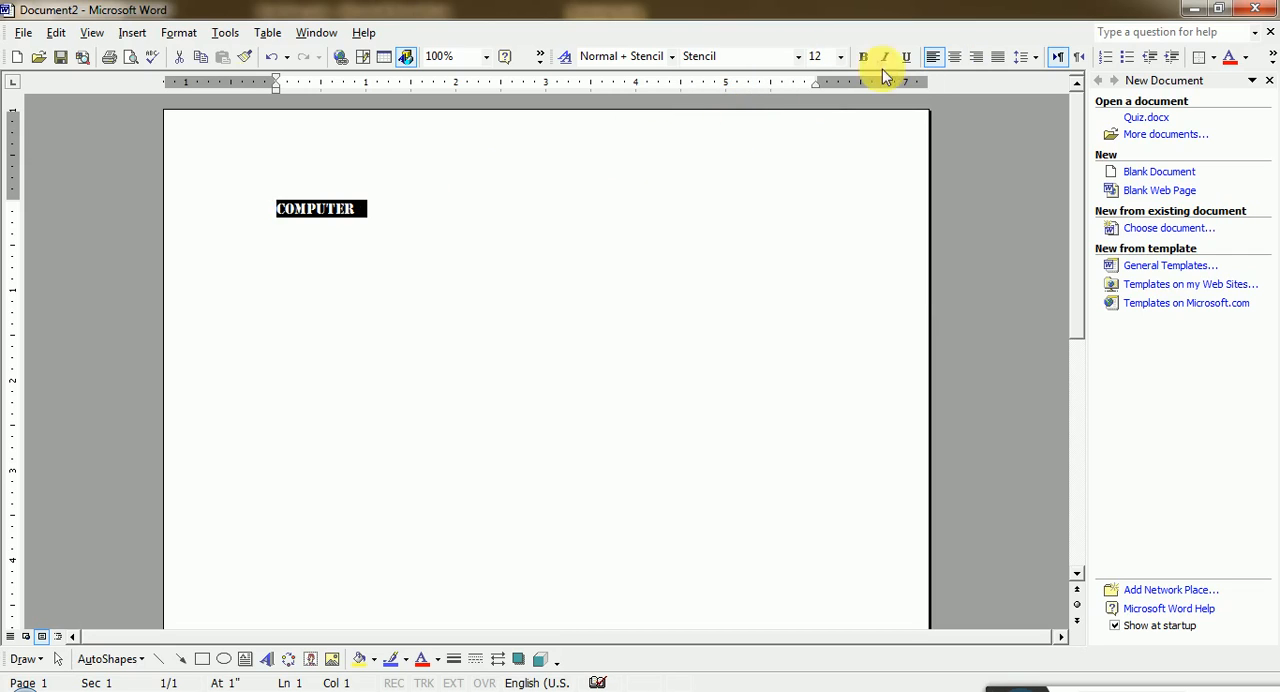
pyautogui.click(840, 56)
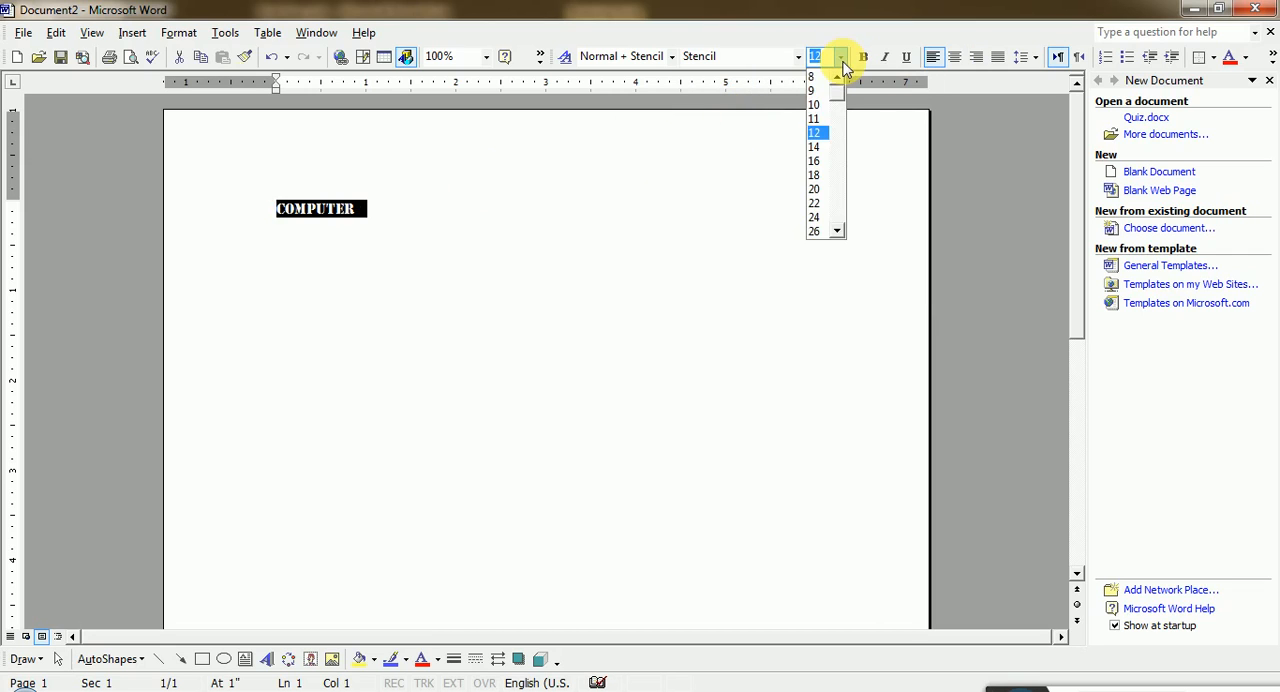
pyautogui.click(814, 203)
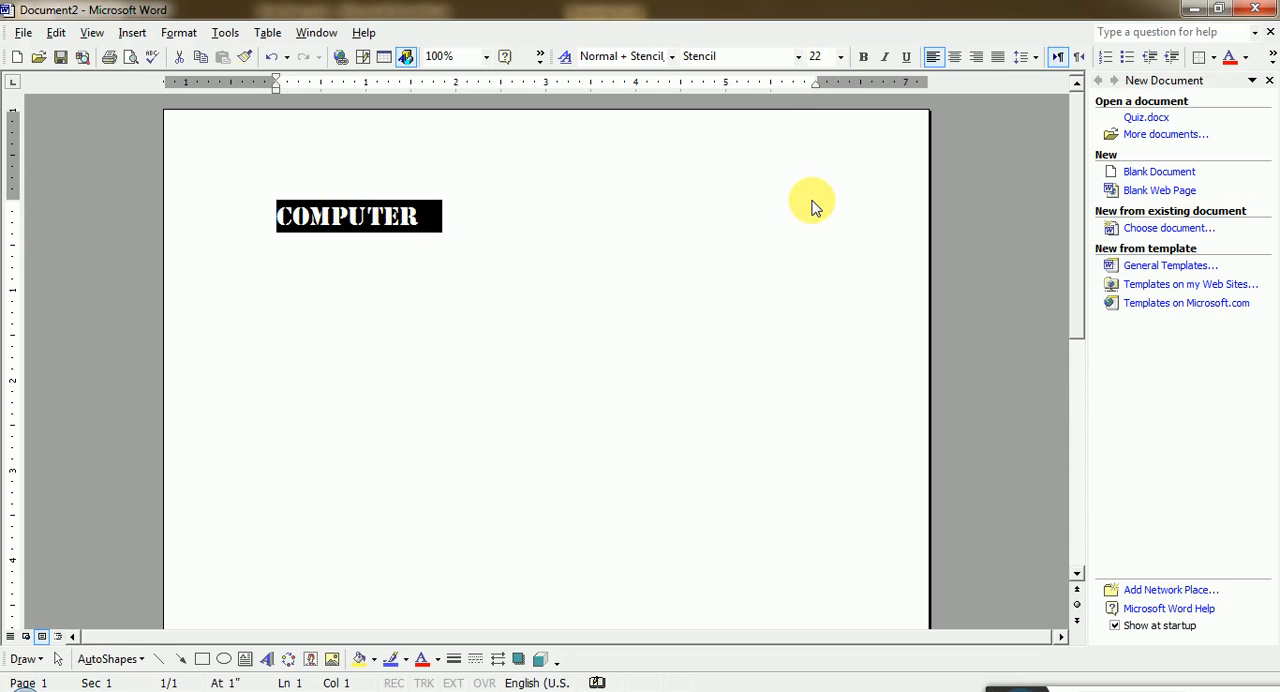
# - Make the word "Computer" bold, italic and underlined, with a red font color
pyautogui.click(863, 57)
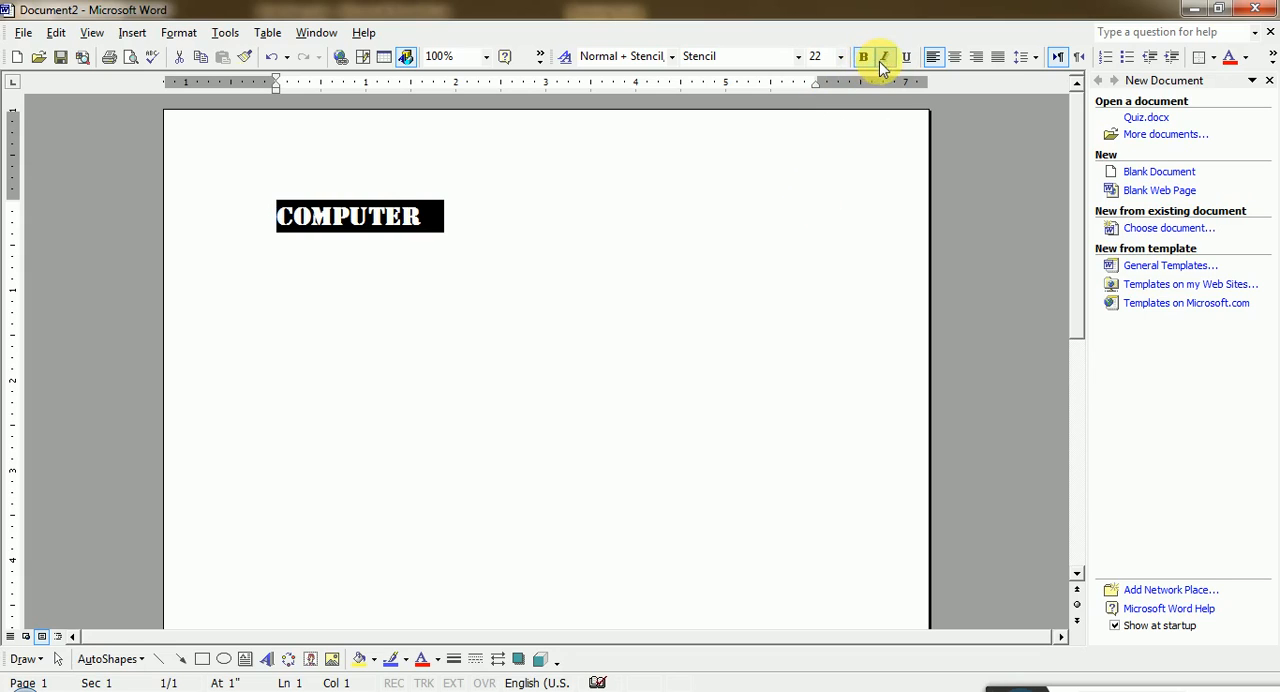
pyautogui.click(884, 57)
pyautogui.click(906, 57)
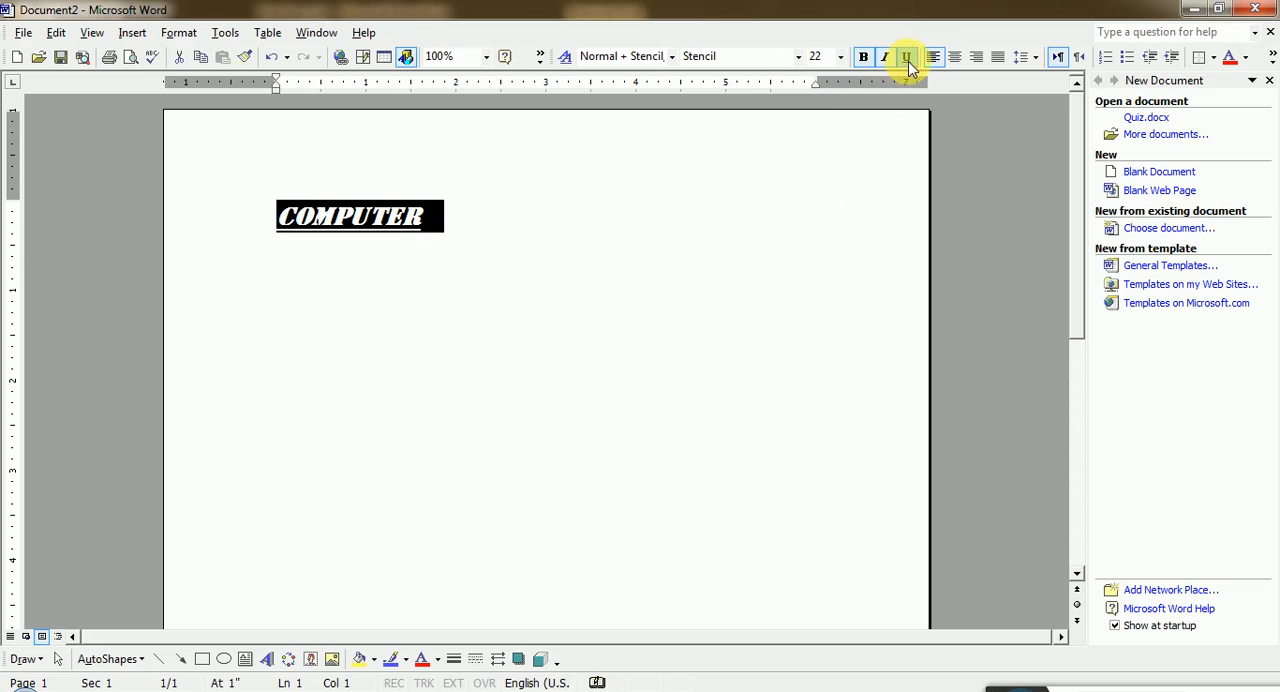
pyautogui.click(1231, 57)
pyautogui.click(506, 224)
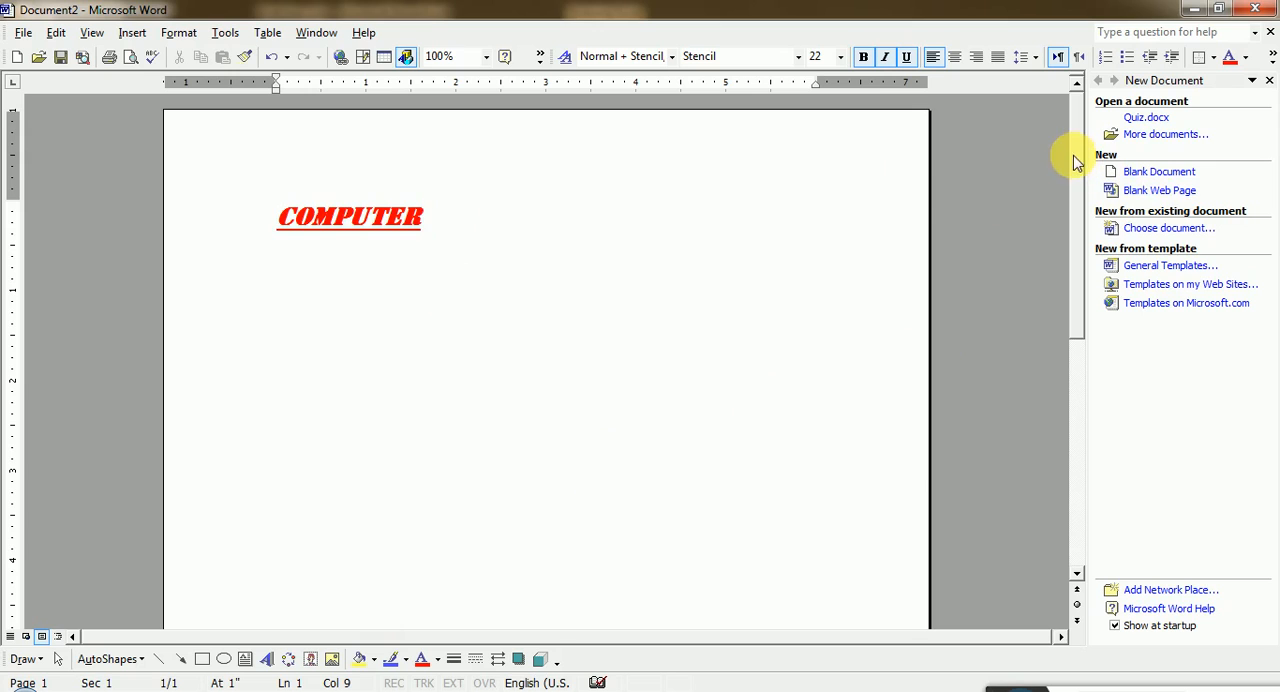
# - Zoom the document to 500% and examine the beginning of the word "Computer"
pyautogui.moveTo(1080, 134)
pyautogui.mouseDown()
pyautogui.moveTo(1063, 480)
pyautogui.moveTo(1079, 132)
pyautogui.mouseUp()
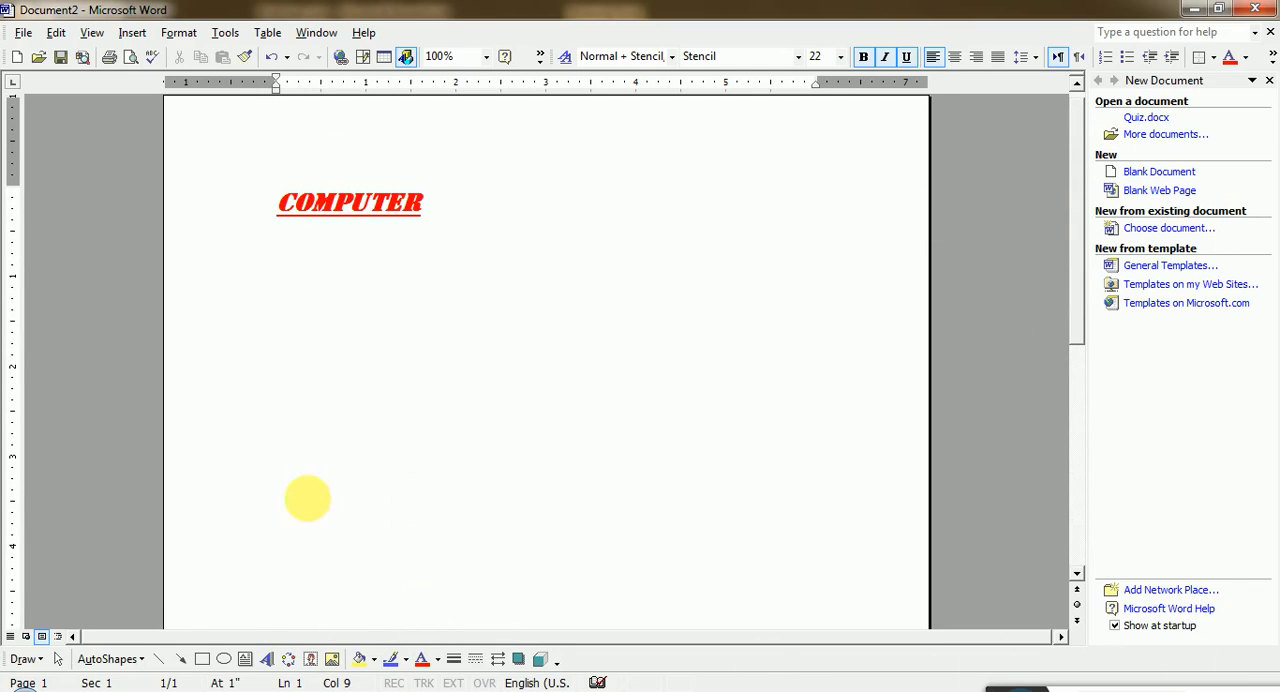
pyautogui.click(486, 56)
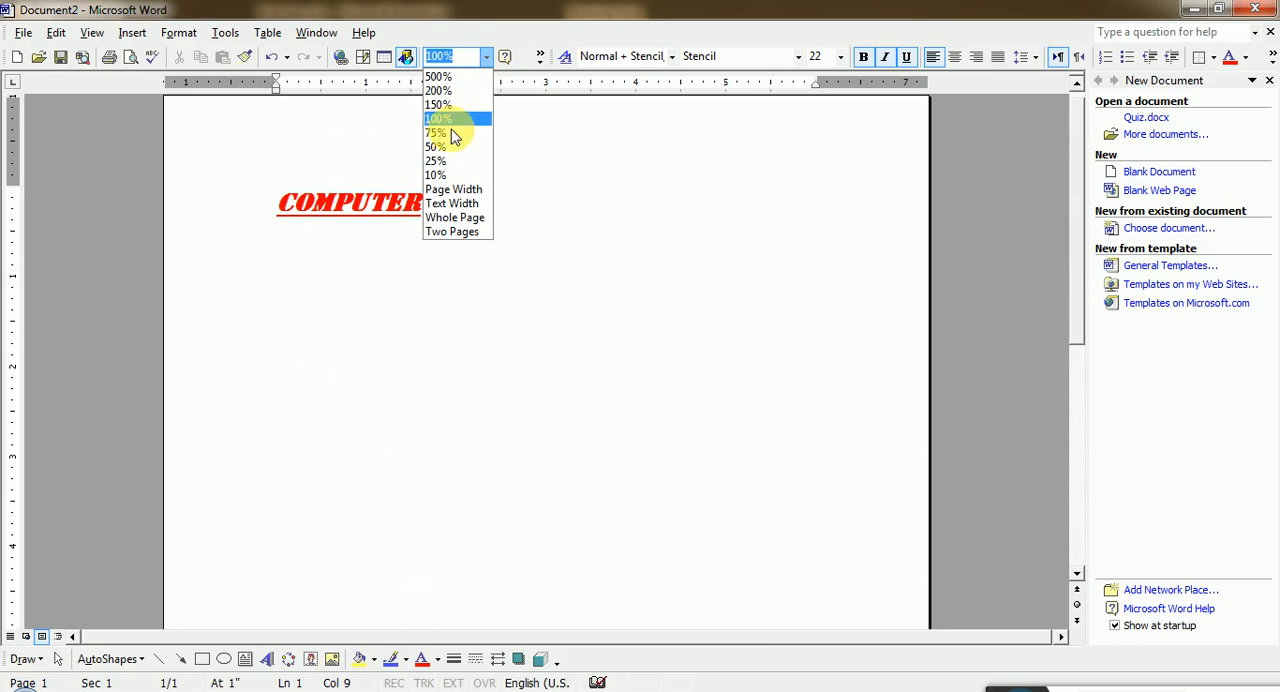
pyautogui.click(440, 77)
pyautogui.moveTo(285, 638); pyautogui.dragTo(110, 652)
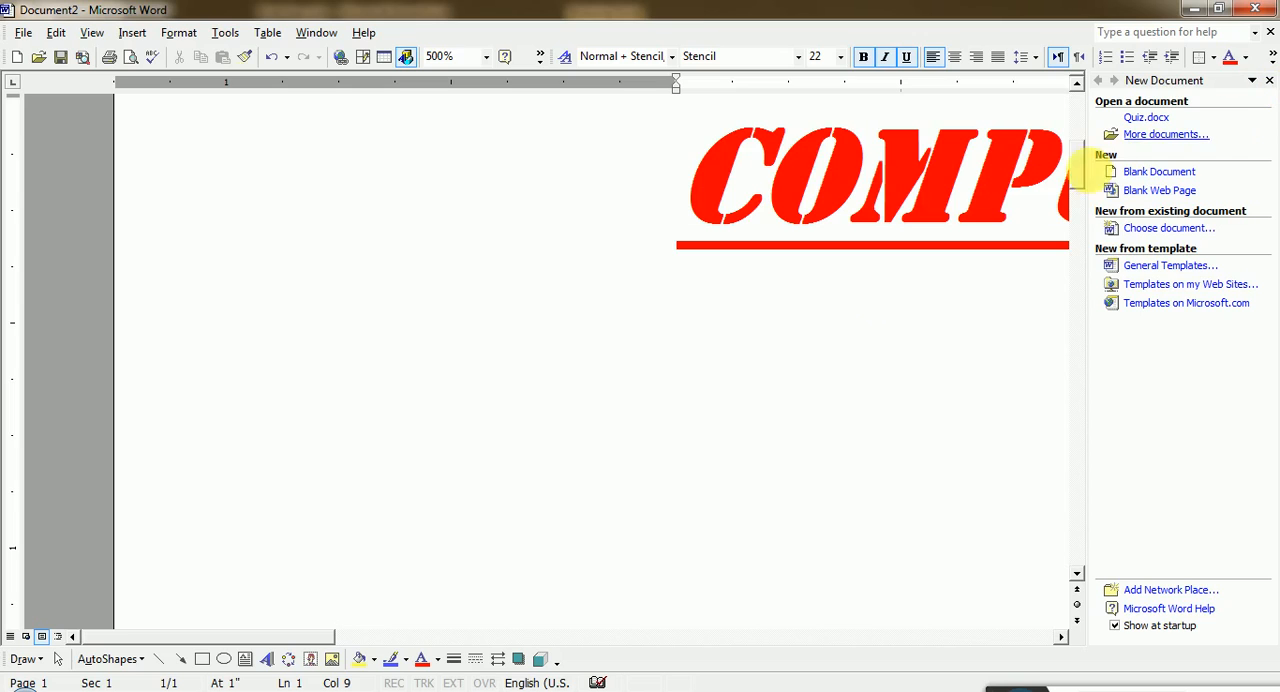
pyautogui.moveTo(1077, 171)
pyautogui.mouseDown()
pyautogui.moveTo(1068, 305)
pyautogui.moveTo(1077, 158)
pyautogui.mouseUp()
# - Reset the document zoom to 100% and delete the word "Computer" from the first line
pyautogui.click(486, 57)
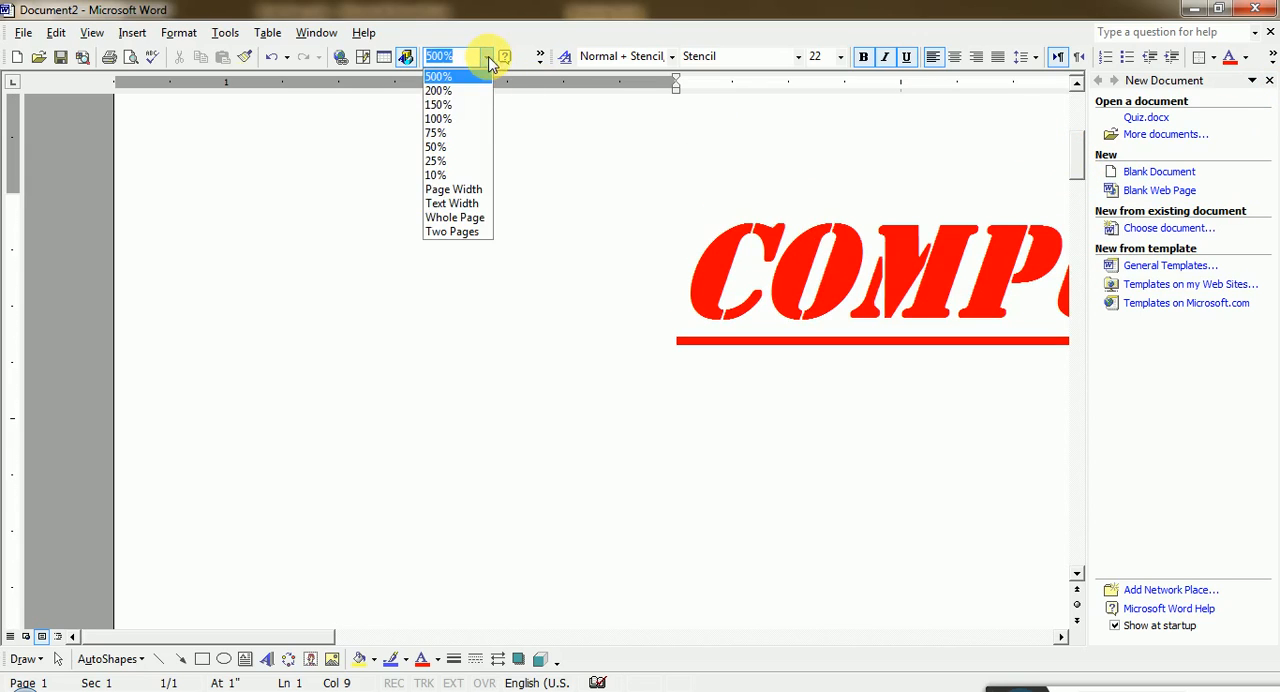
pyautogui.click(459, 125)
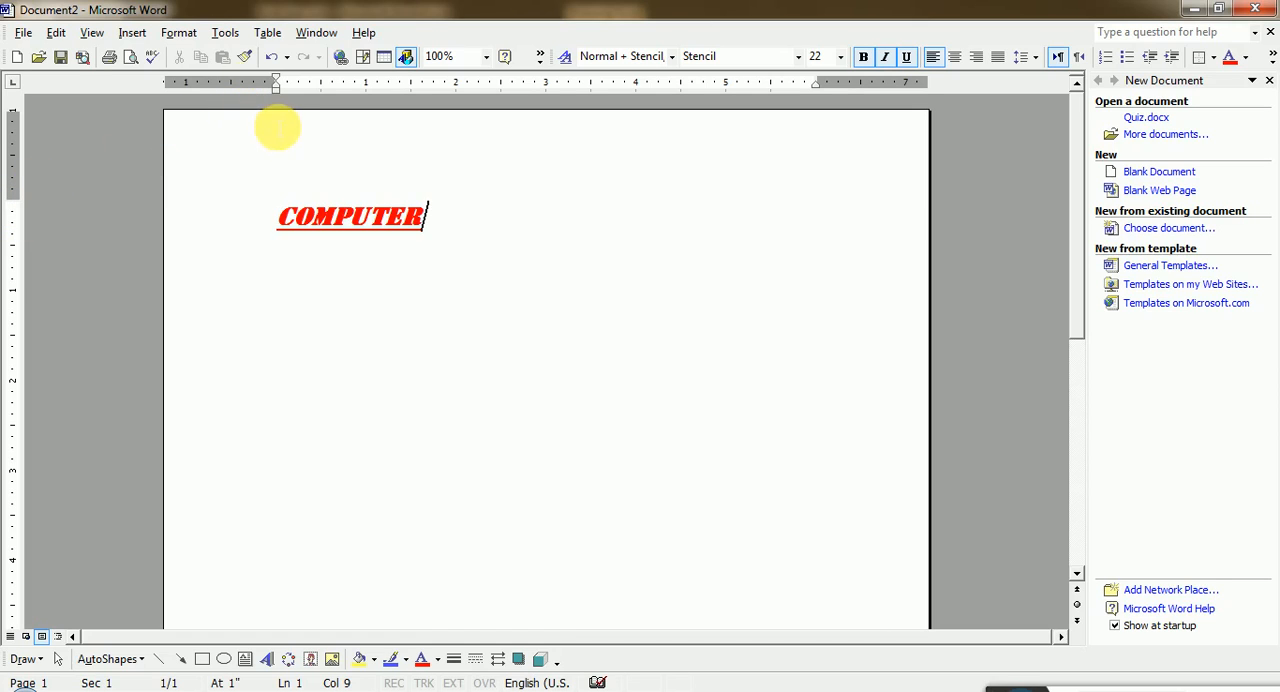
pyautogui.click(279, 217)
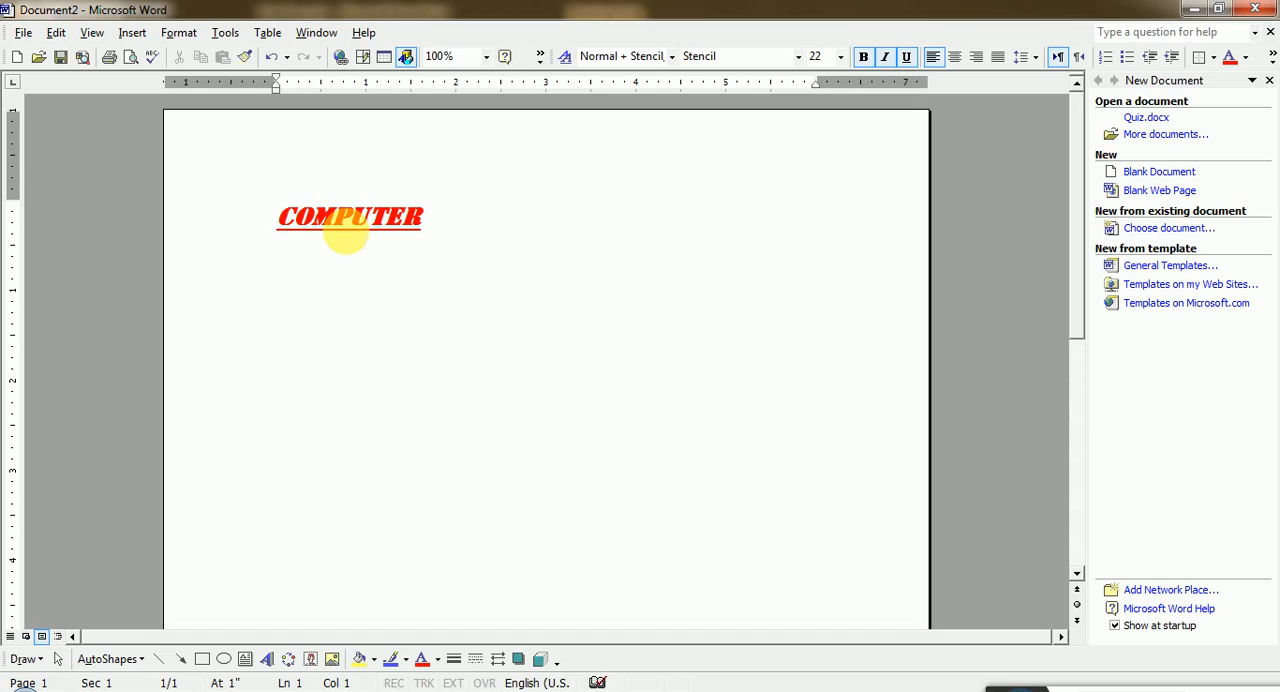
pyautogui.press('Delete')
pyautogui.press('Delete')
pyautogui.press('Delete')
pyautogui.press('Delete')
pyautogui.press('Delete')
pyautogui.press('Delete')
pyautogui.press('Delete')
pyautogui.press('Delete')
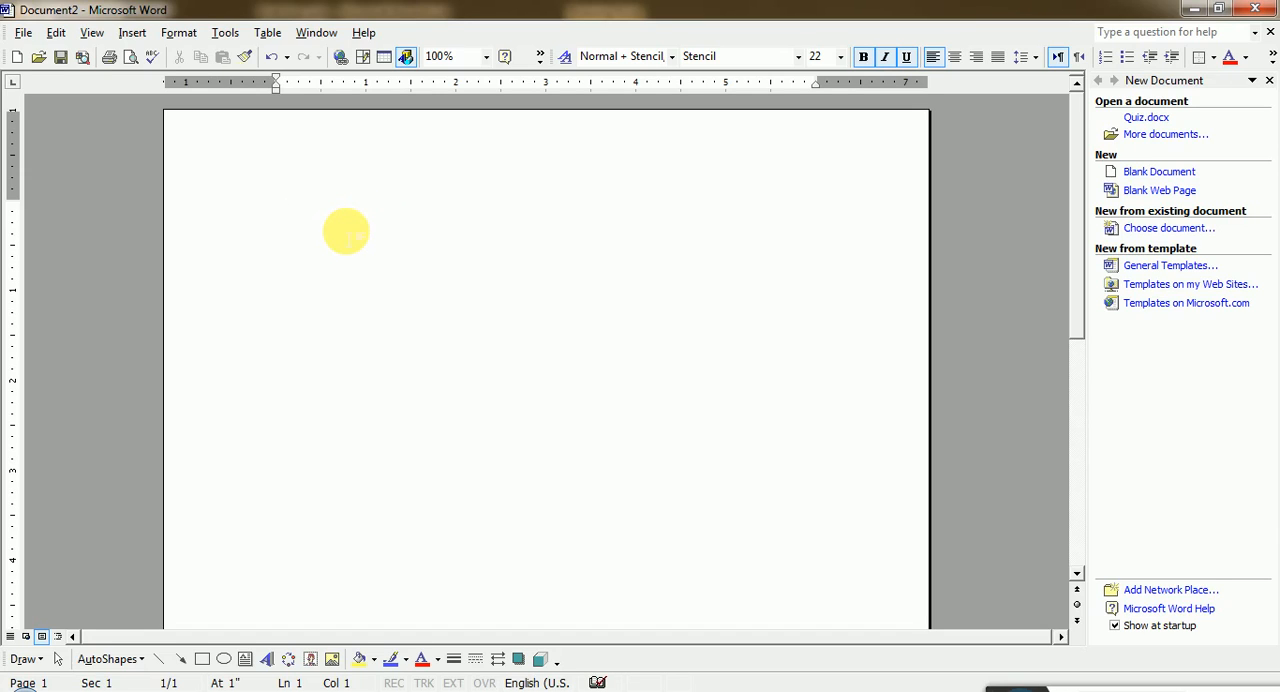
# - Enter spaced letters "A" and "B" on the first line without italics, remove their underline, and start a new line
pyautogui.hotkey('ctrl', 'i')
pyautogui.write('A')
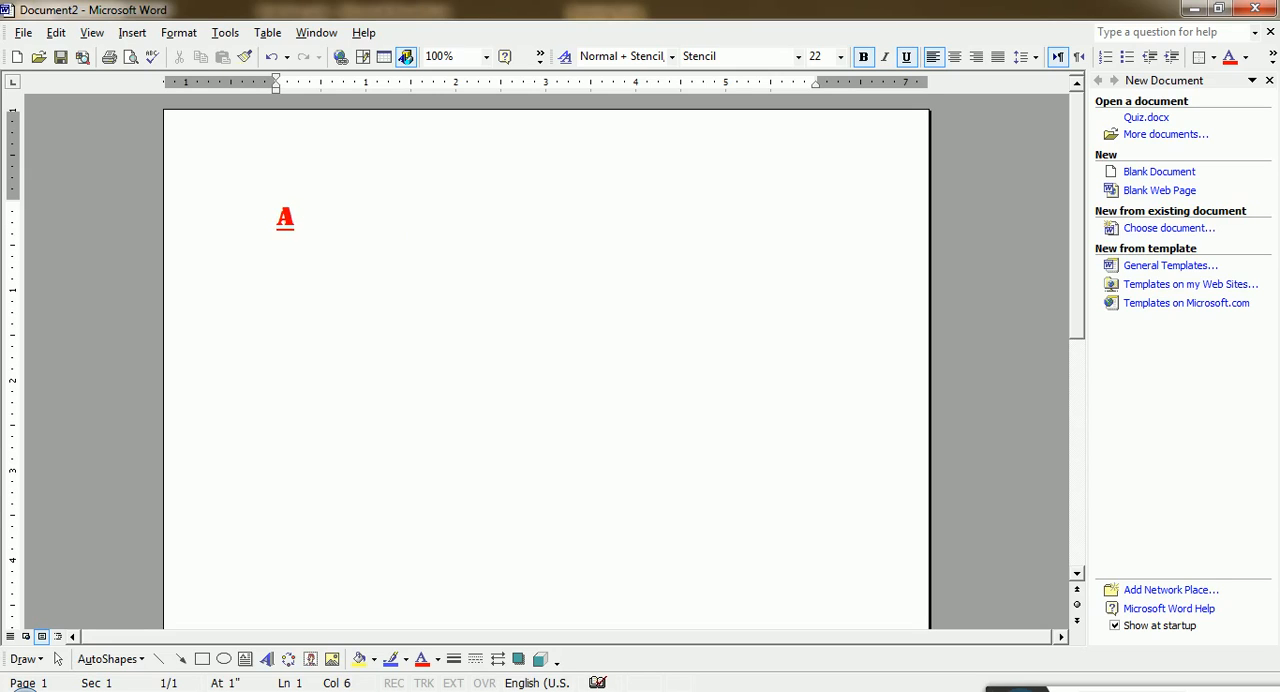
pyautogui.write('    B')
pyautogui.tripleClick(348, 238)
pyautogui.hotkey('ctrl', 'u')
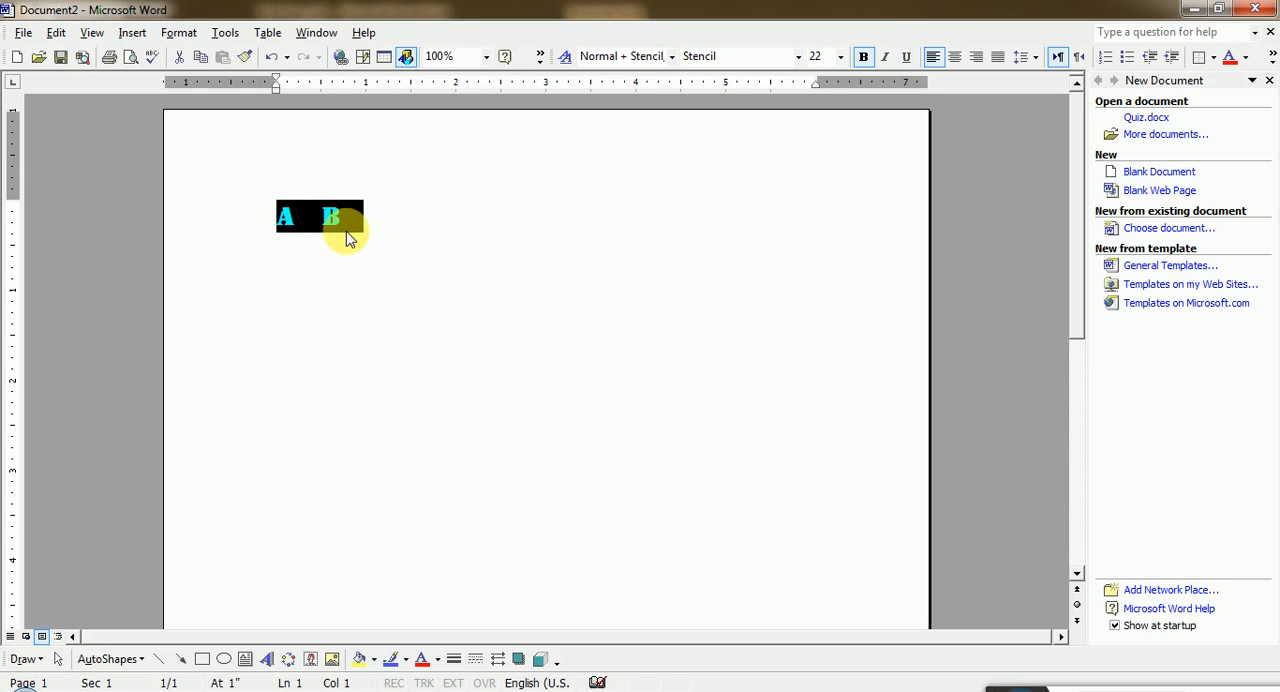
pyautogui.click(348, 238)
pyautogui.press('Return')
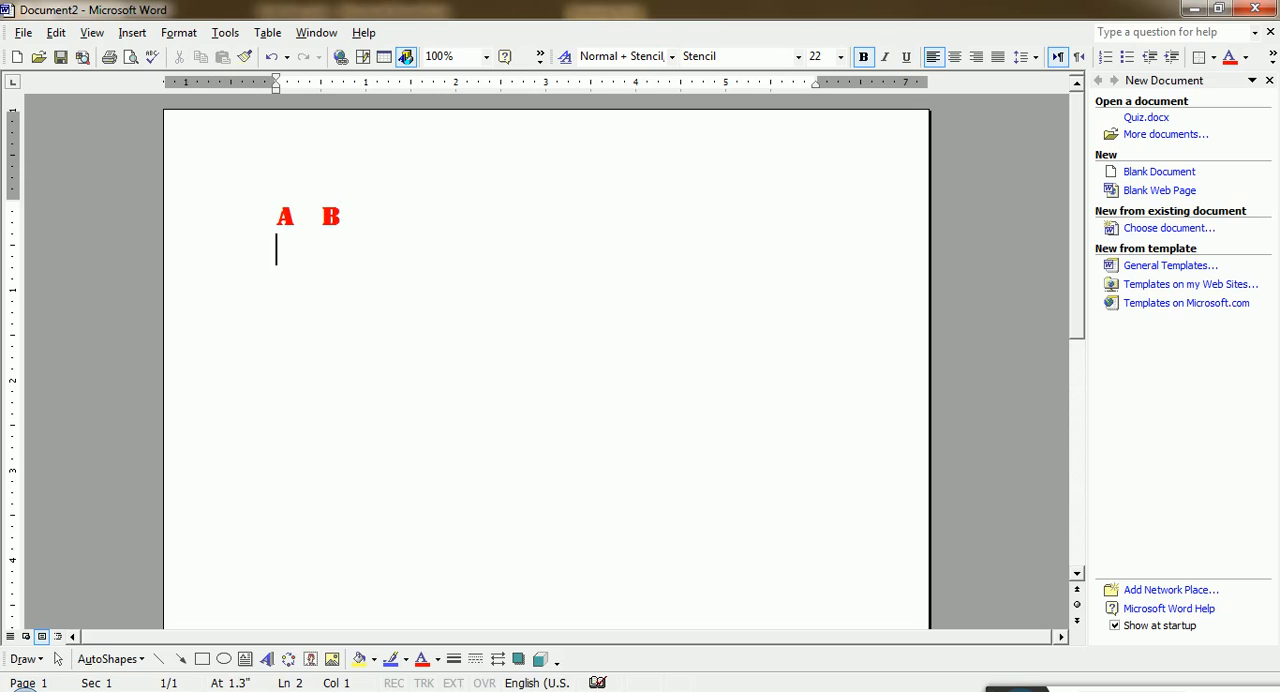
# - Add four more lines holding the spaced pairs C and D, E and F, R and T, and 5 and I
pyautogui.write('C    D')
pyautogui.press('Return')
pyautogui.write('E    F')
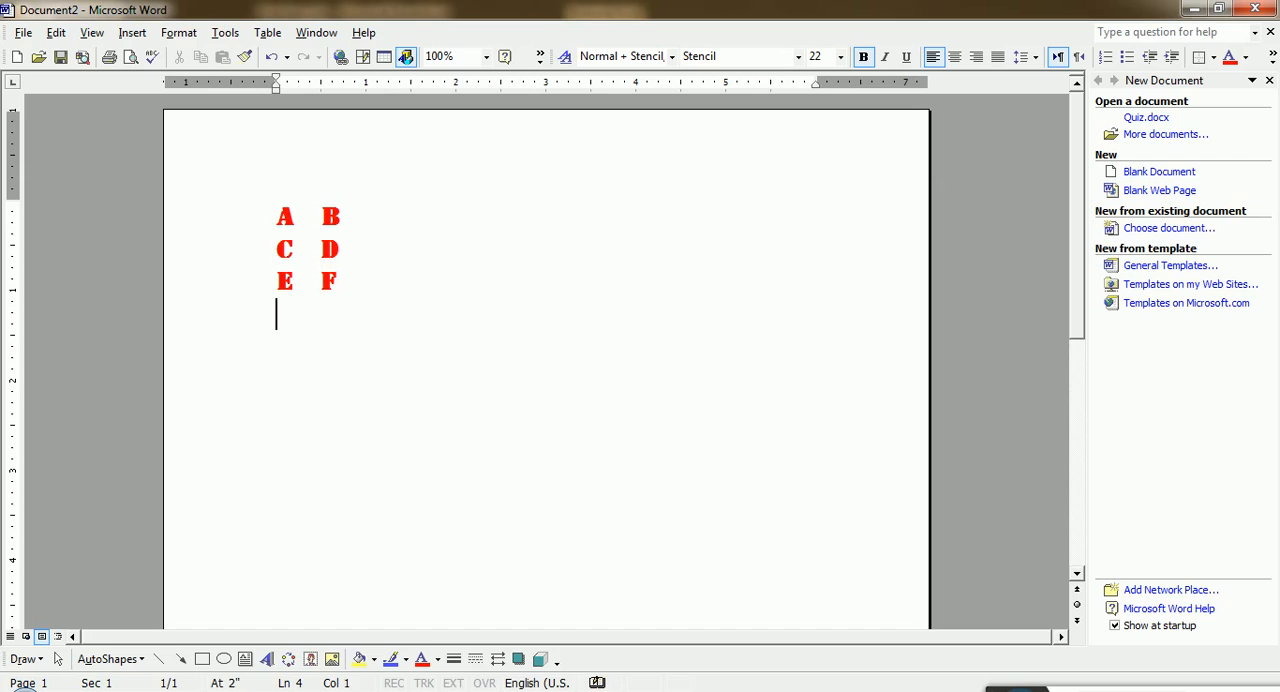
pyautogui.write('R\tT')
pyautogui.press('Return')
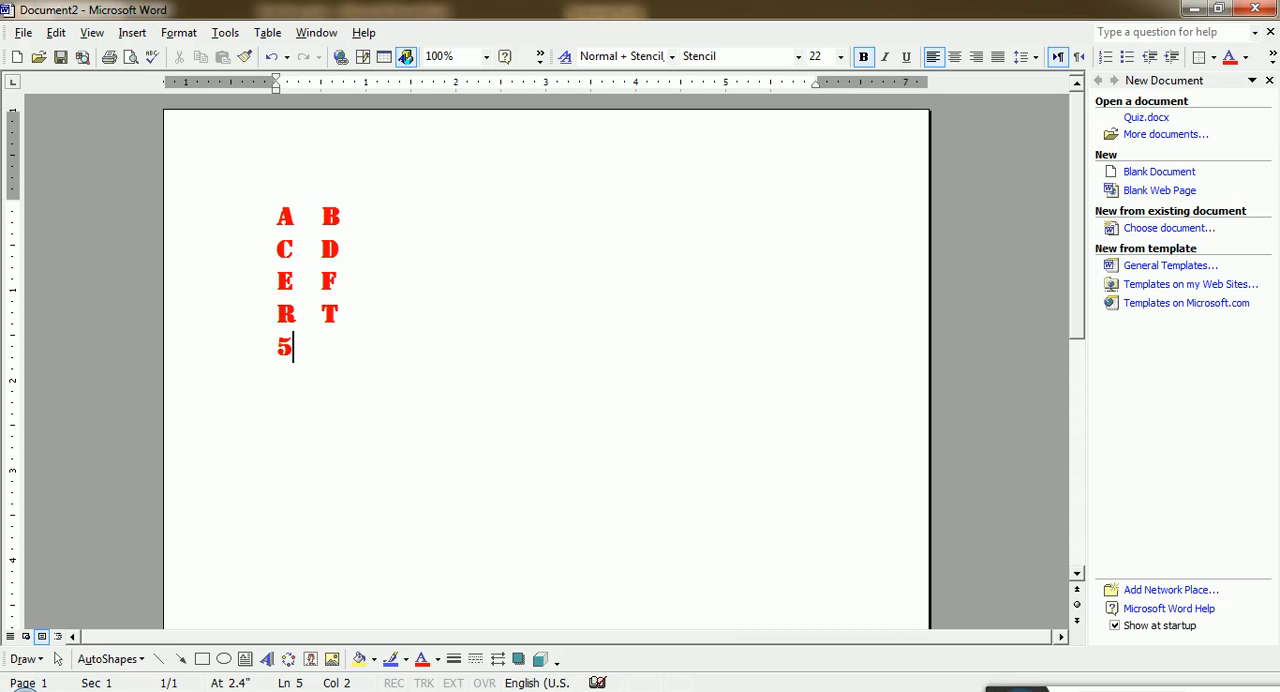
pyautogui.write('5\tI')
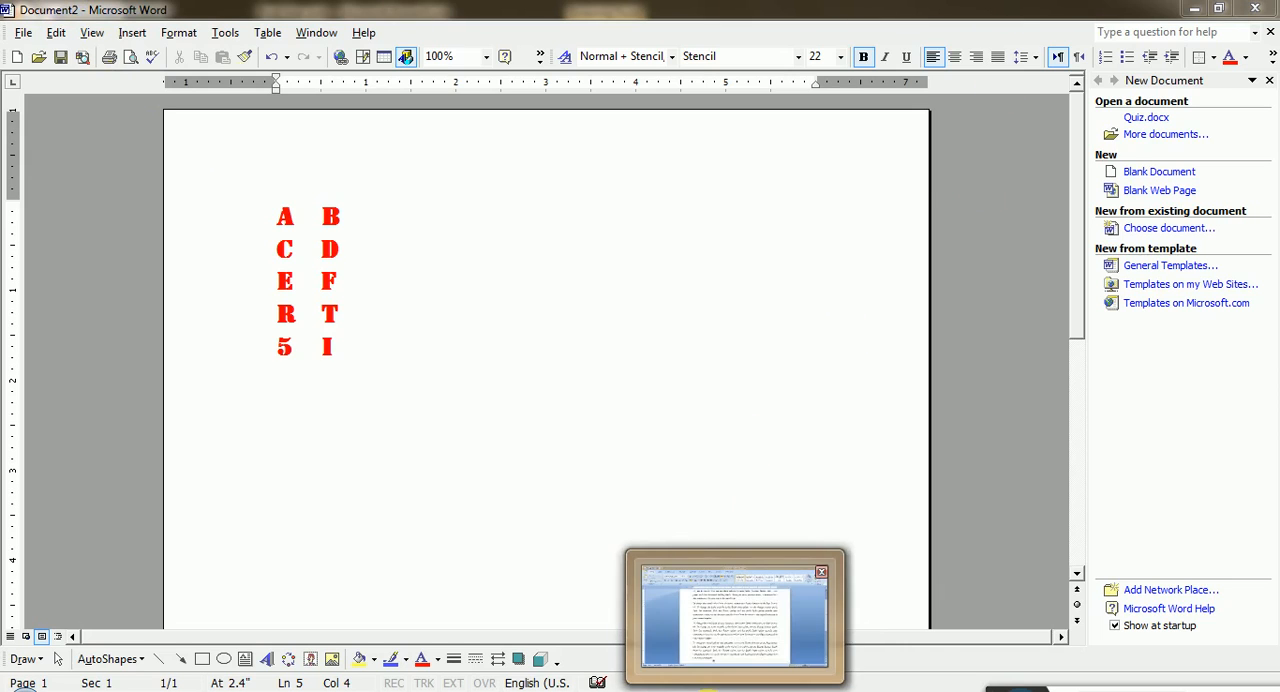
# - Switch to the Word 2007 window with Document1 and delete all of its paragraphs
pyautogui.click(727, 691)
pyautogui.scroll(2, 505, 400)
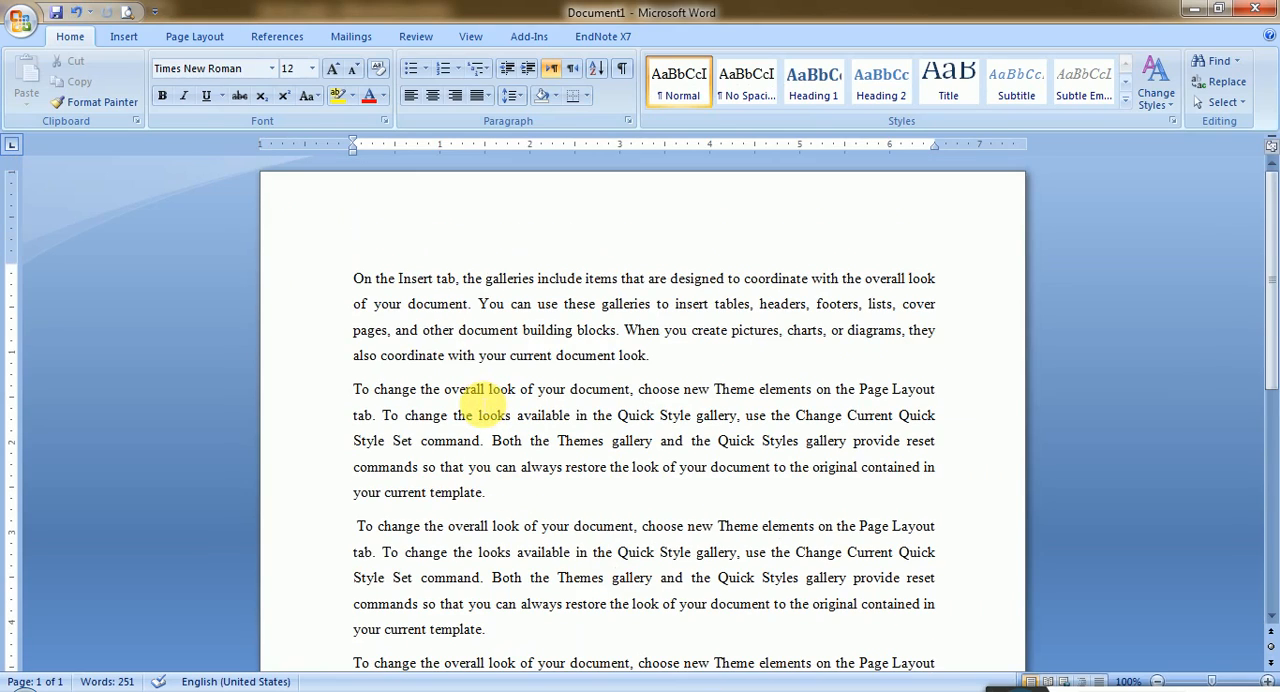
pyautogui.scroll(-2, 463, 371)
pyautogui.scroll(-3, 429, 614)
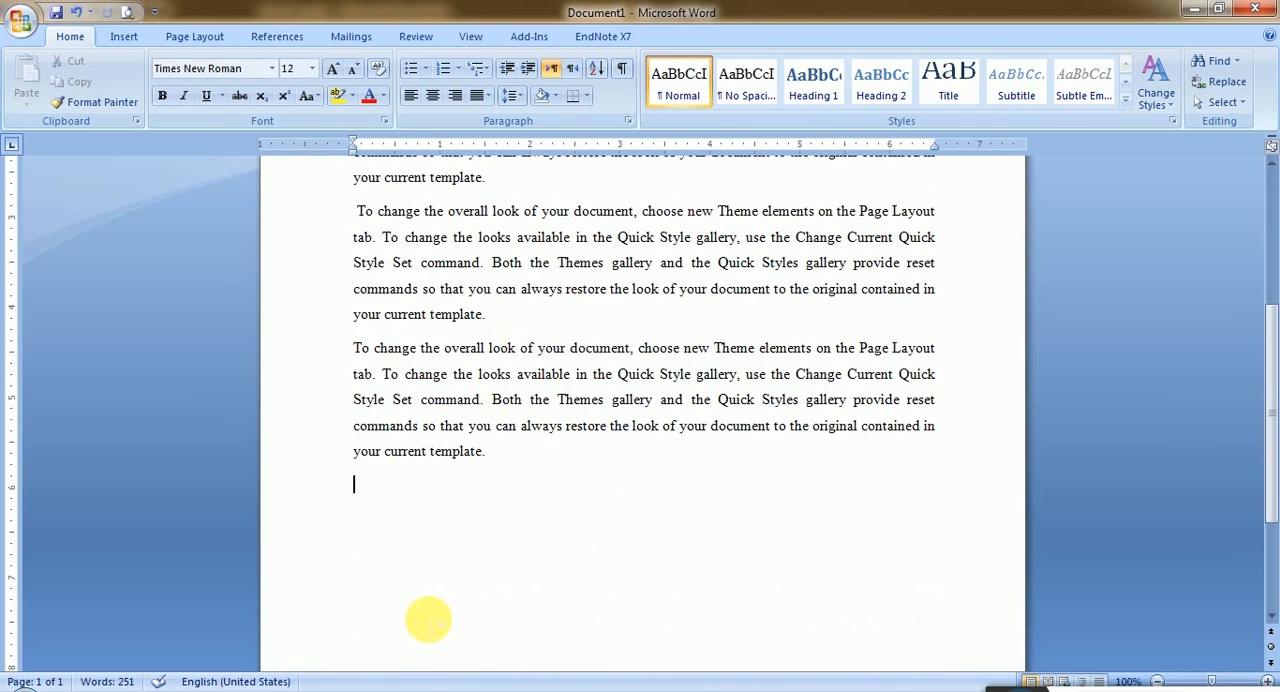
pyautogui.moveTo(520, 480); pyautogui.dragTo(331, 135)
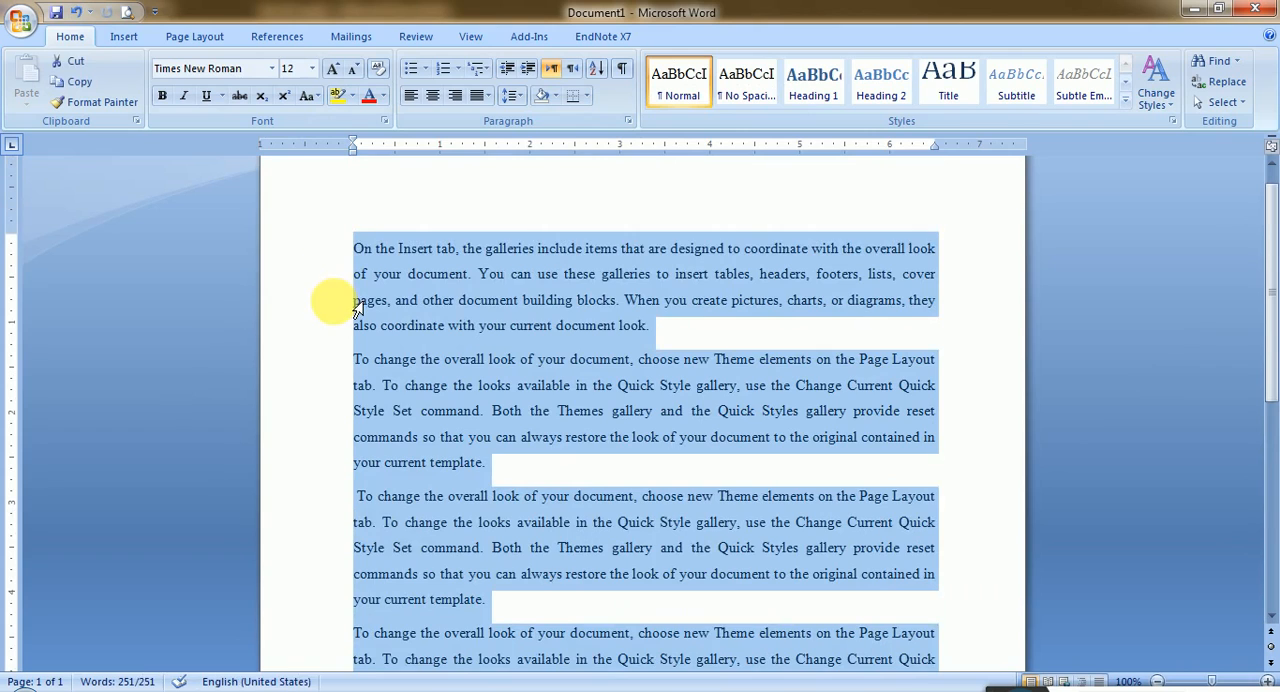
pyautogui.press('Delete')
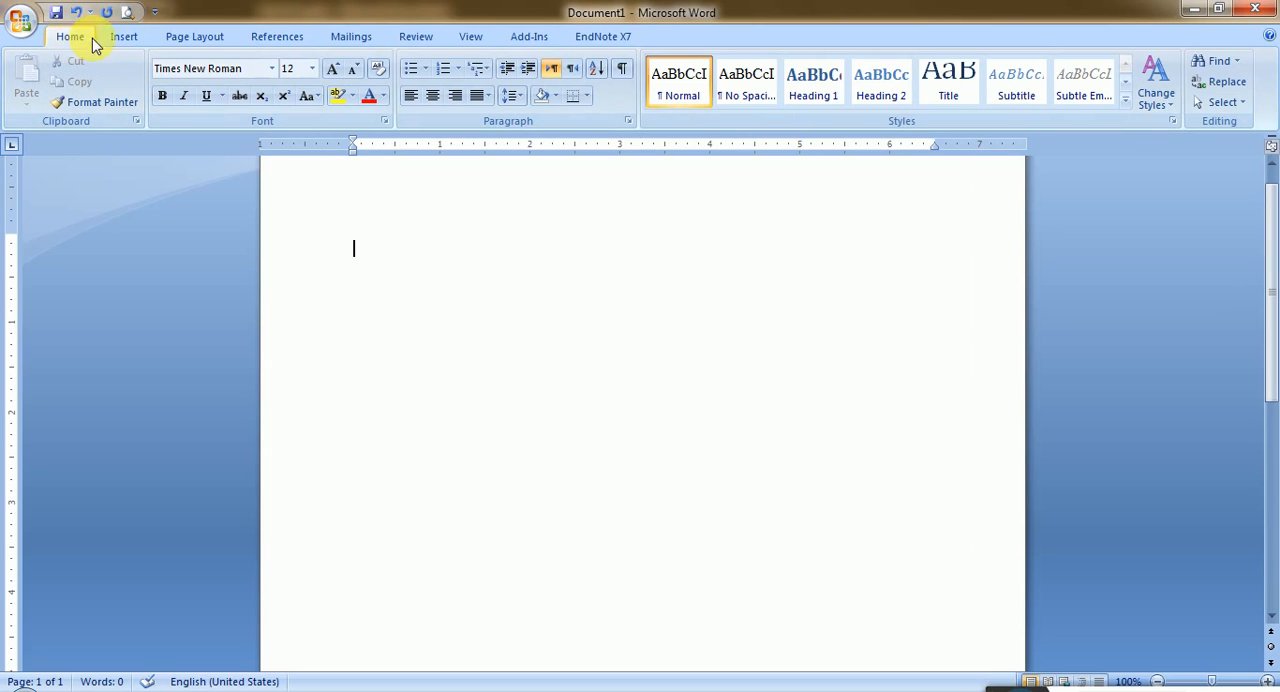
# - Examine the ribbon commands for Insert, Page Layout, References, Mailings, Review and View, returning to the Home commands
pyautogui.click(124, 38)
pyautogui.click(224, 42)
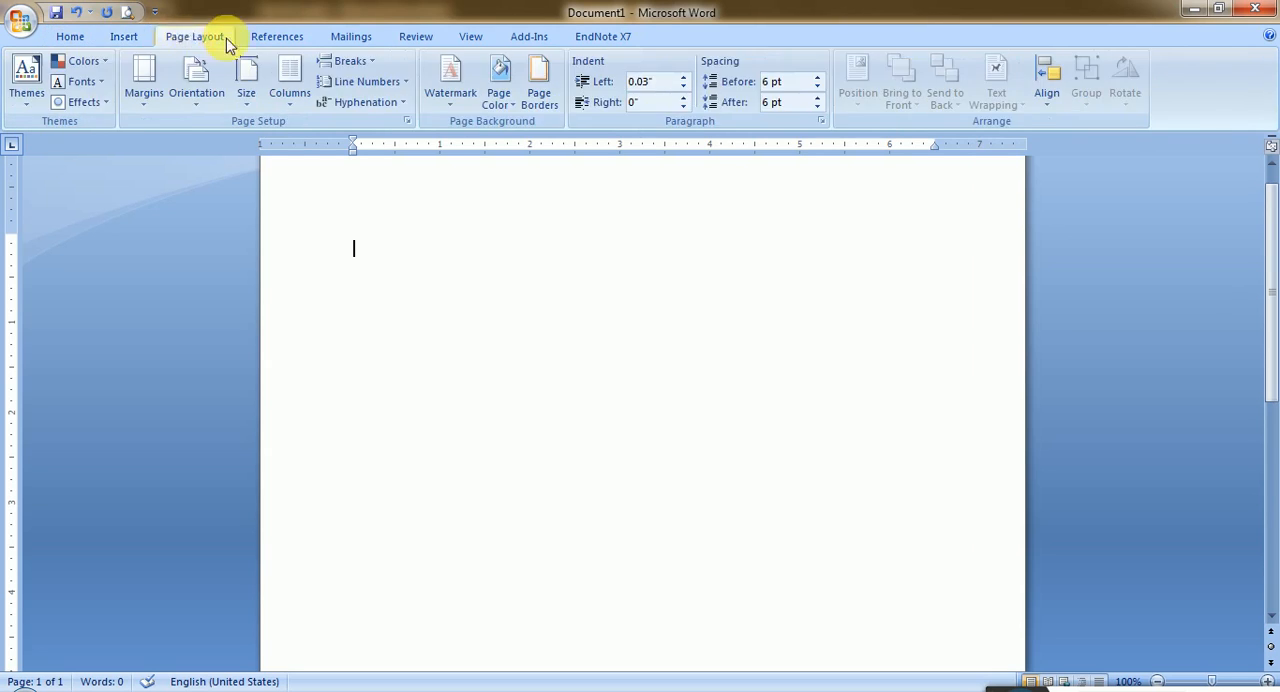
pyautogui.click(285, 38)
pyautogui.click(350, 38)
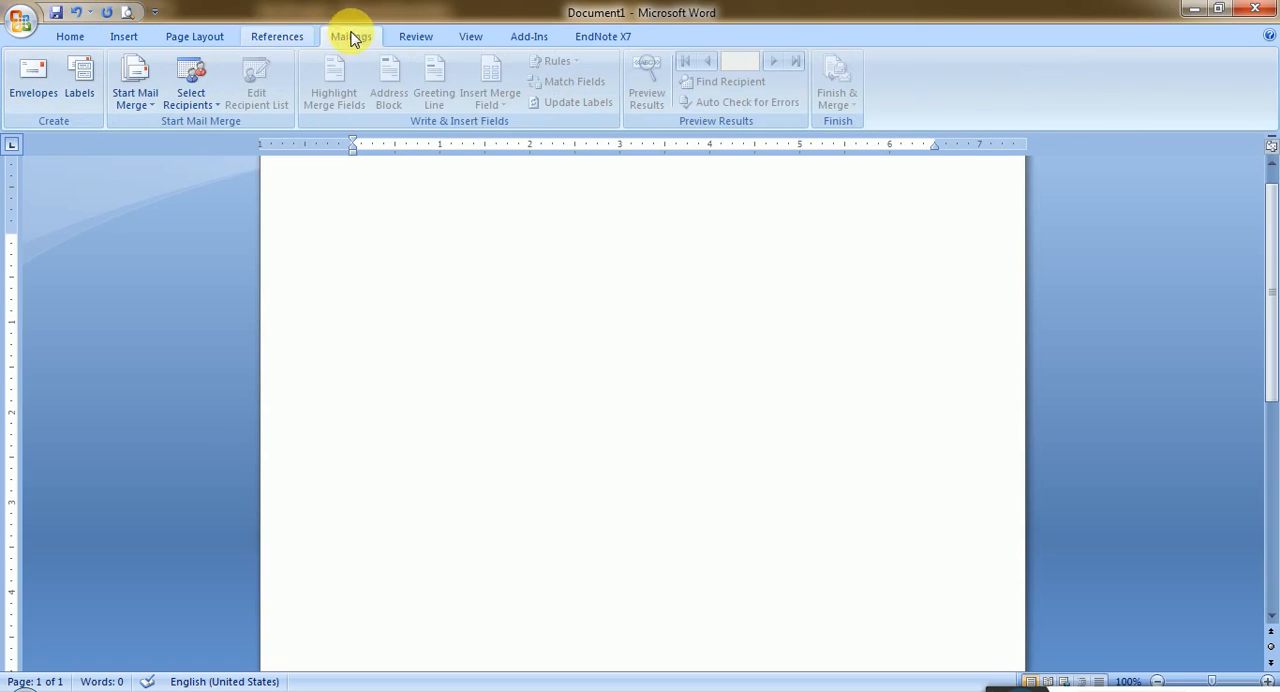
pyautogui.click(415, 37)
pyautogui.click(470, 37)
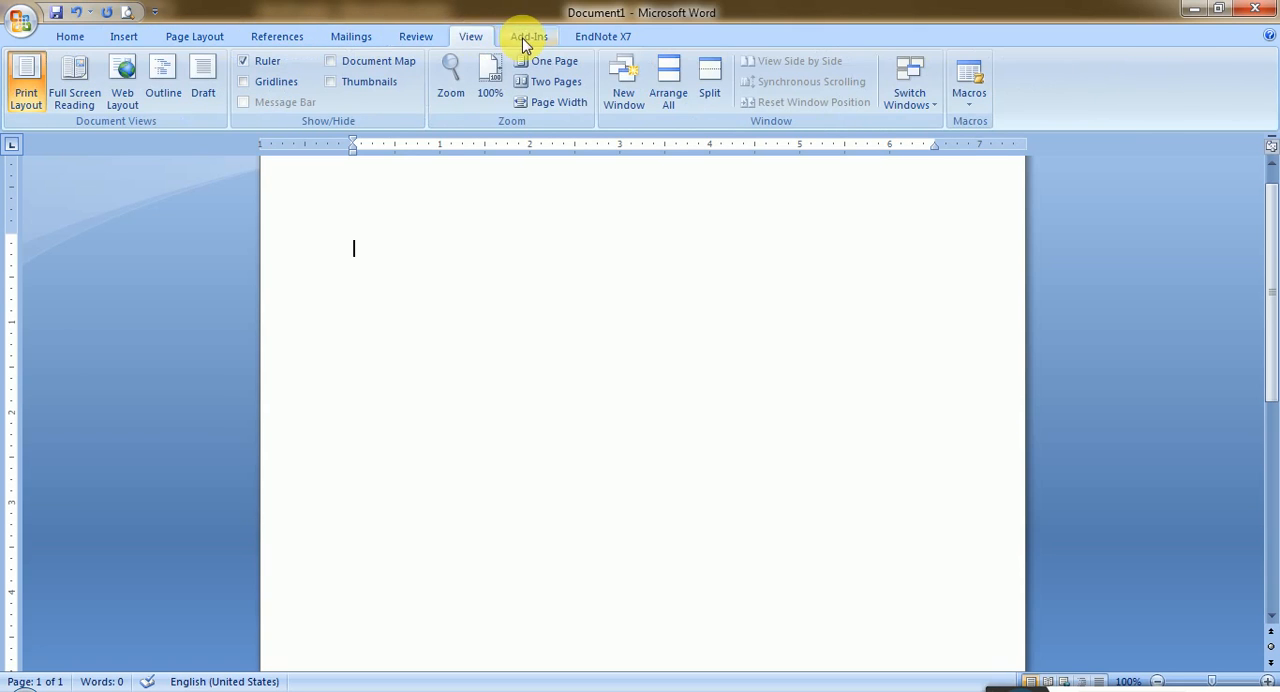
pyautogui.click(70, 37)
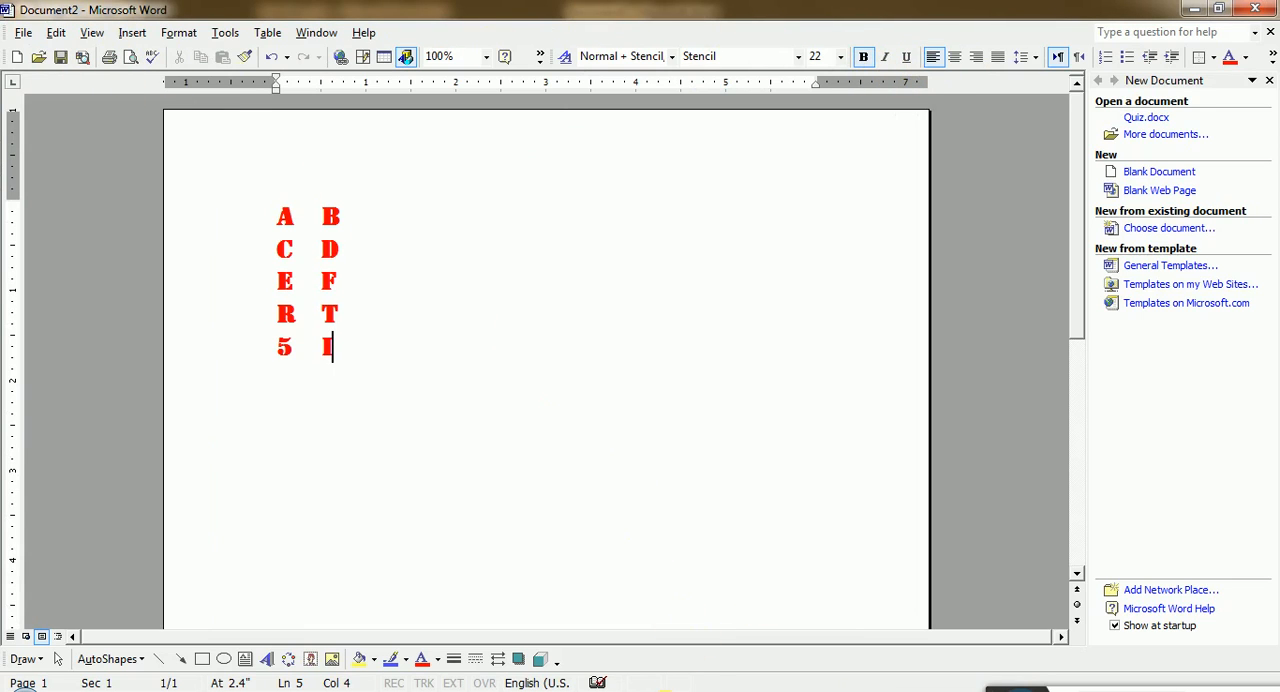
# - Switch to the First Year.pptx presentation in PowerPoint and add ", 2007" after 2003 in the Title Bar bullet
pyautogui.click(735, 690)
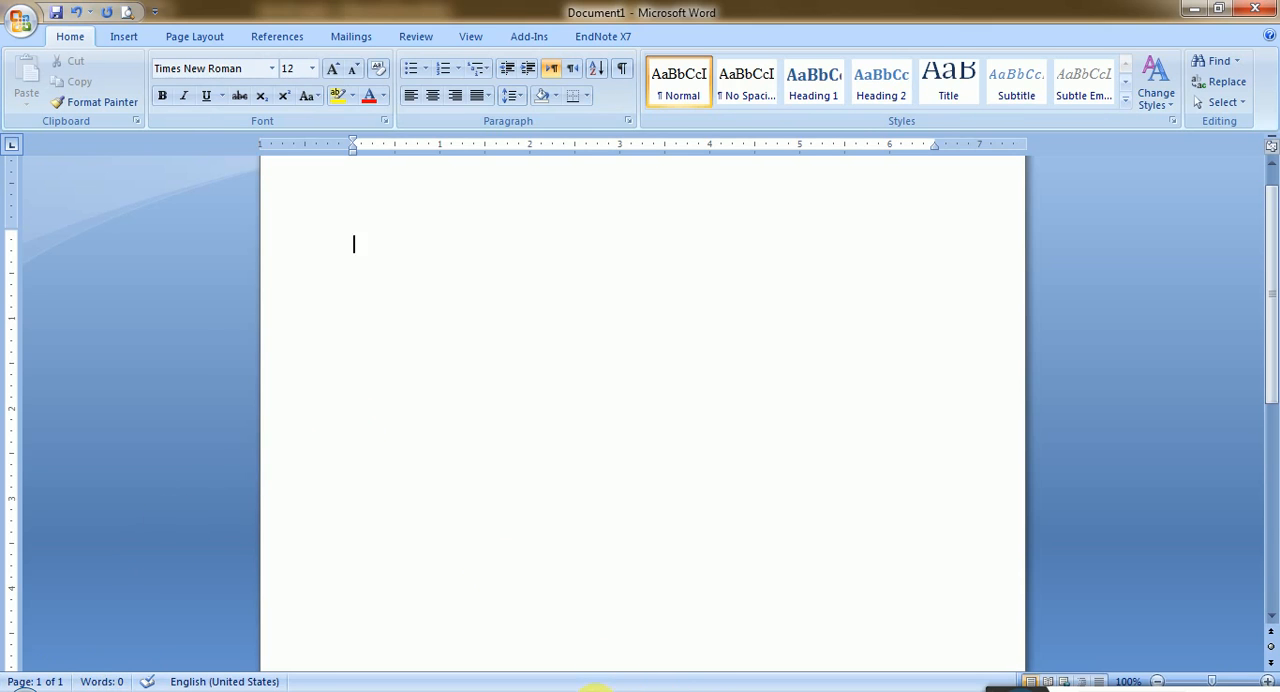
pyautogui.click(596, 691)
pyautogui.click(366, 474)
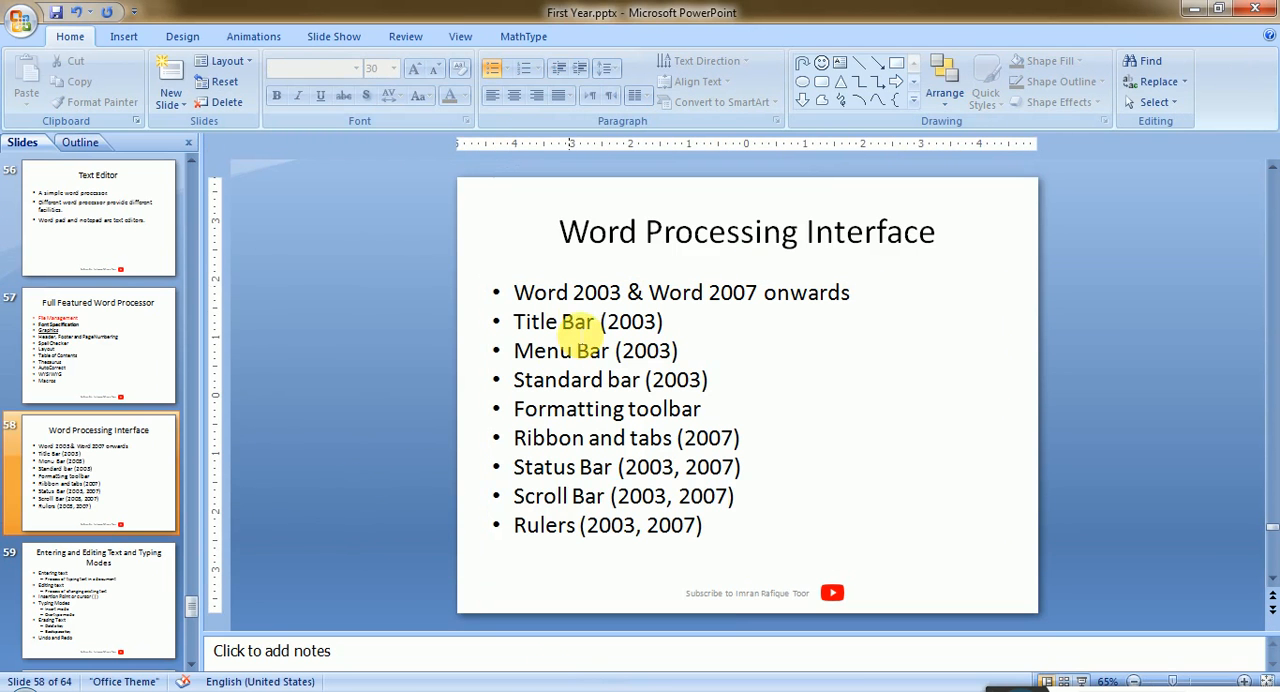
pyautogui.click(520, 323)
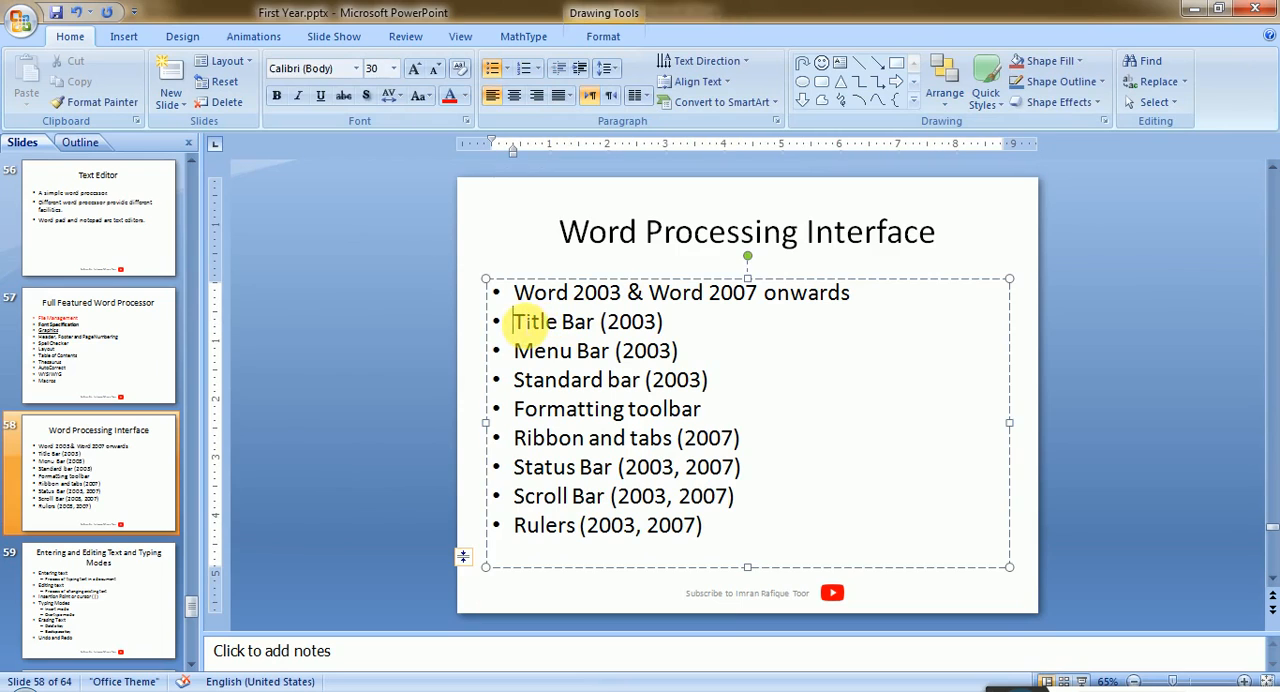
pyautogui.click(657, 321)
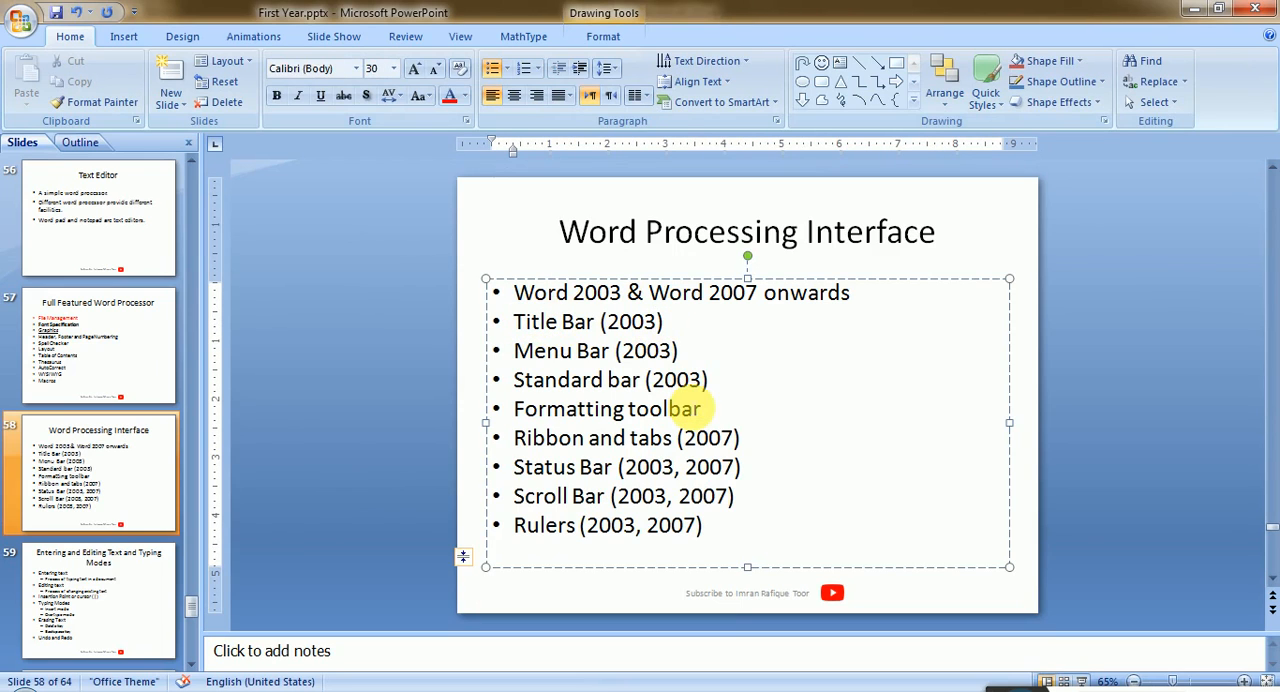
pyautogui.write(', 2007')
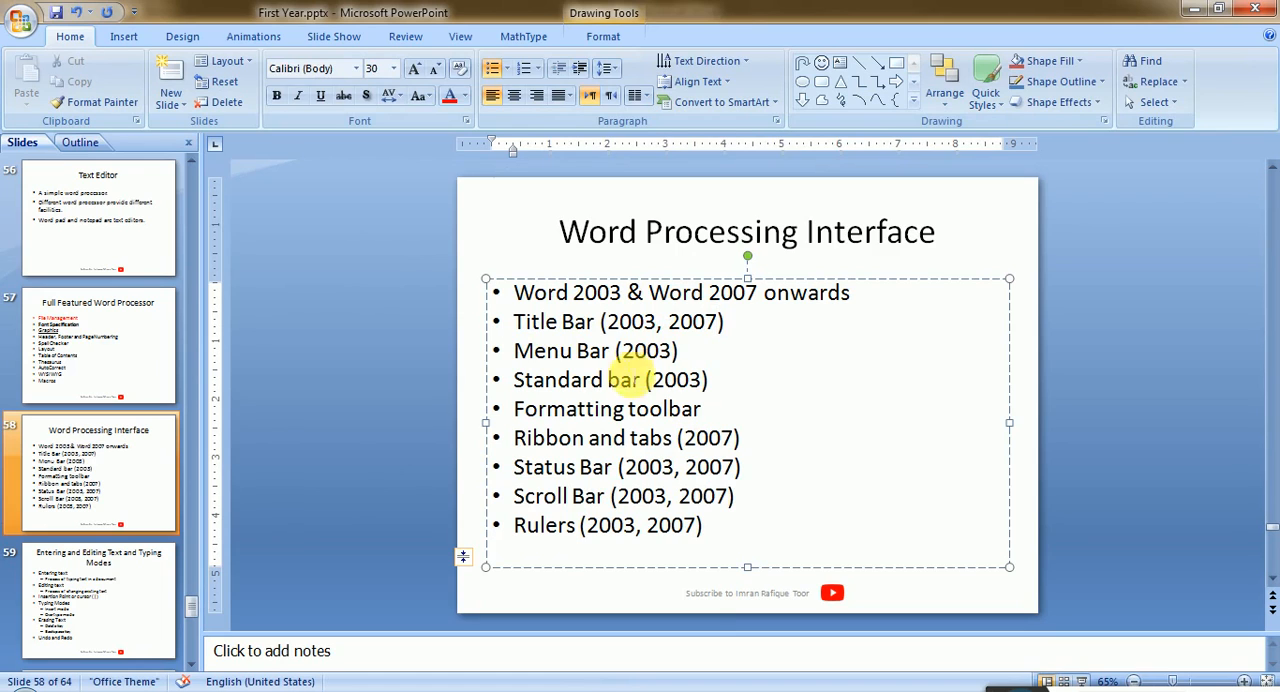
# - Go over the Menu Bar, Standard bar and Formatting toolbar bullets and compare them with the Word 2007 window
pyautogui.click(622, 350)
pyautogui.moveTo(645, 348); pyautogui.dragTo(709, 380)
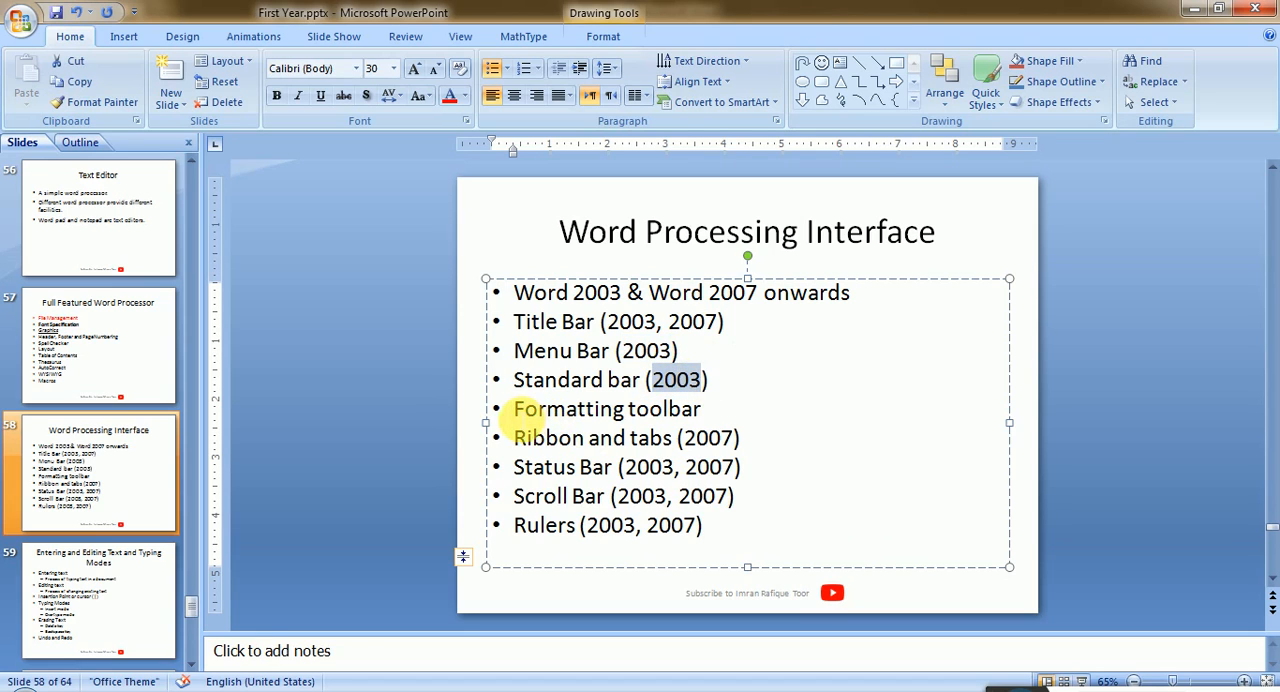
pyautogui.moveTo(516, 410); pyautogui.dragTo(675, 412)
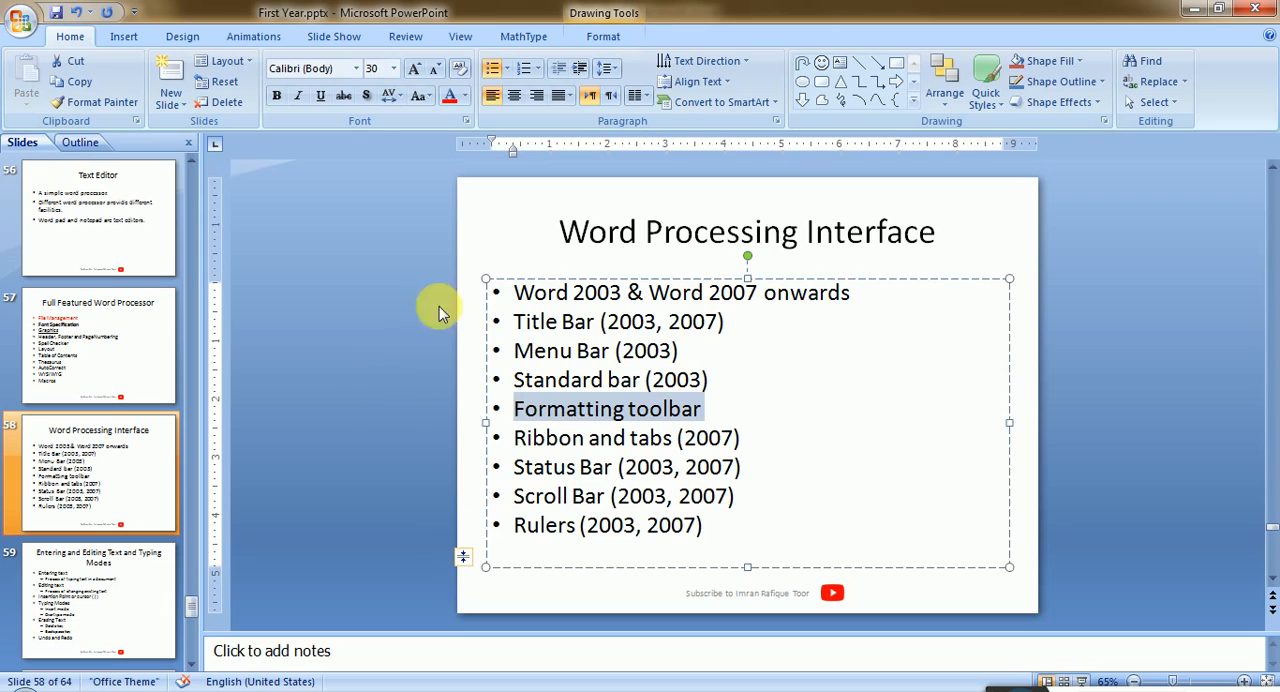
pyautogui.click(714, 691)
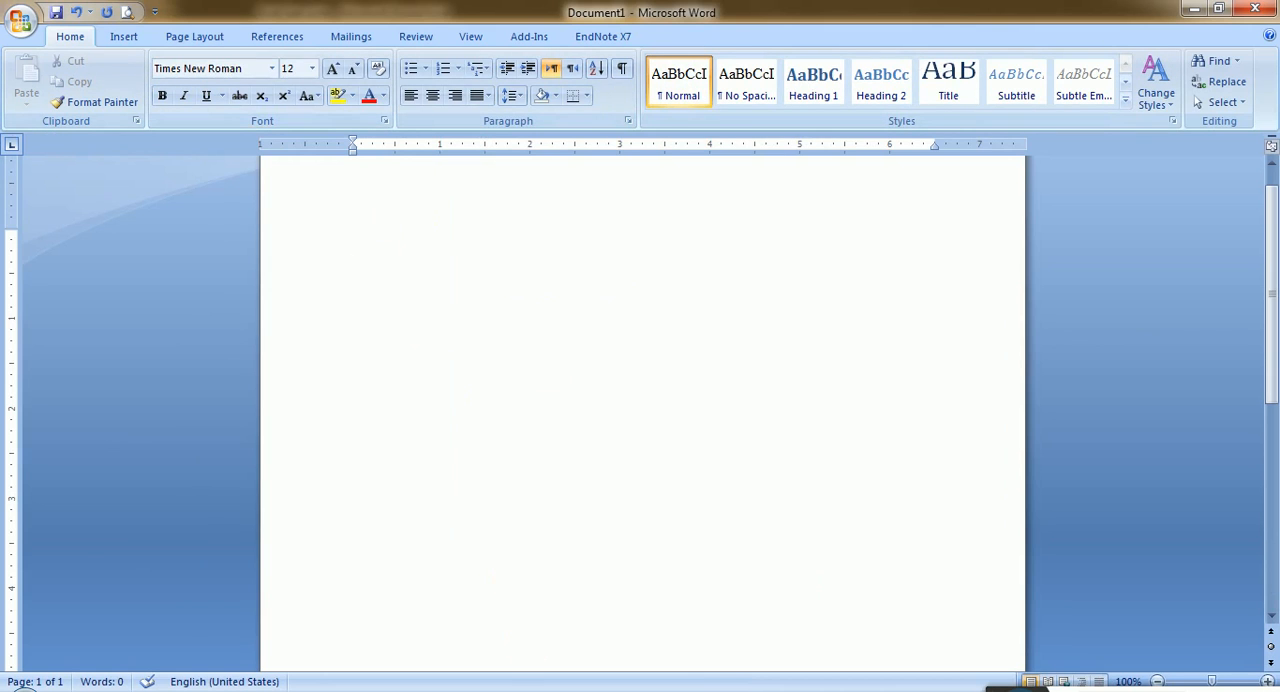
# - Return to the PowerPoint slide and append "(2003)" to the Formatting toolbar bullet
pyautogui.click(592, 691)
pyautogui.click(728, 418)
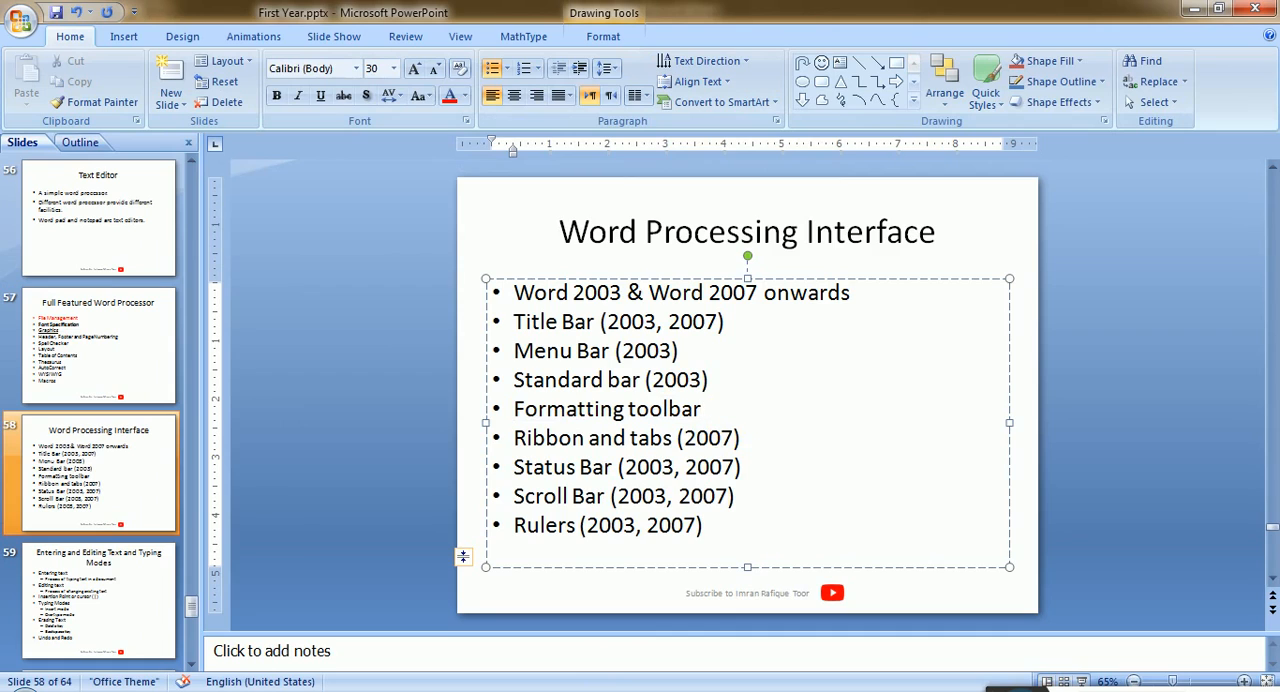
pyautogui.write('(2003)')
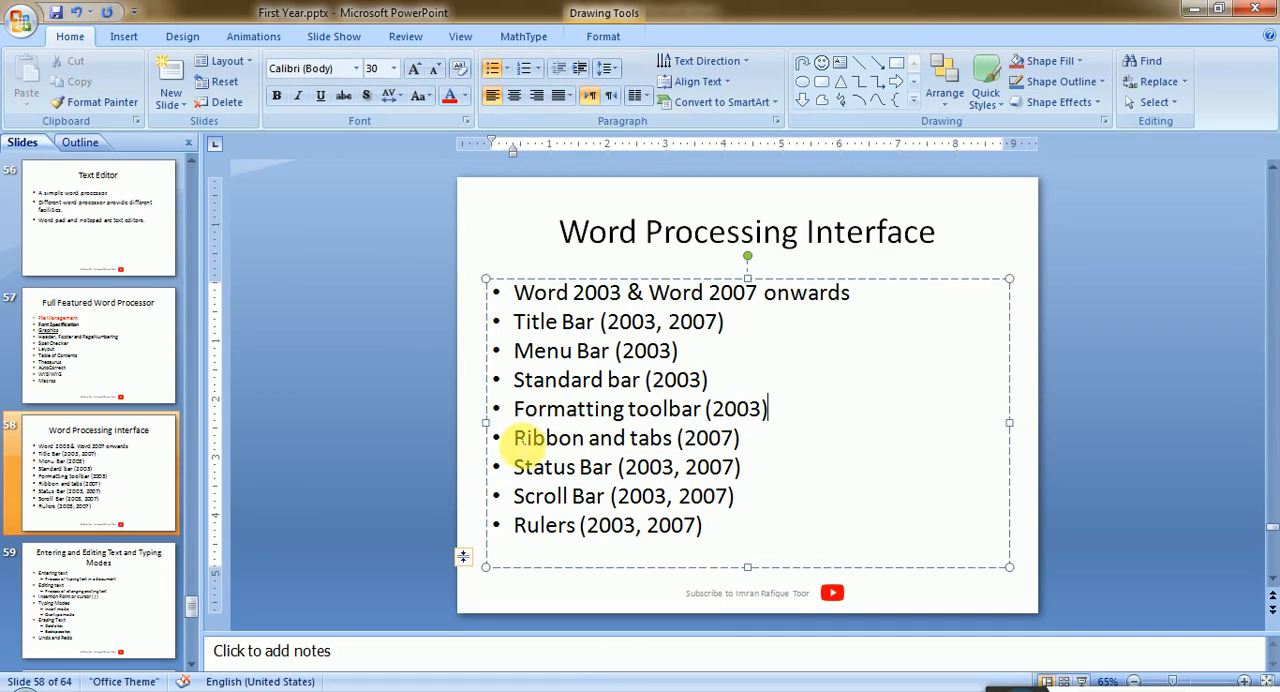
# - Highlight the Ribbon and tabs bullet, check it against the Word 2007 window, and return to the slide's Status Bar bullet
pyautogui.moveTo(513, 438); pyautogui.dragTo(722, 438)
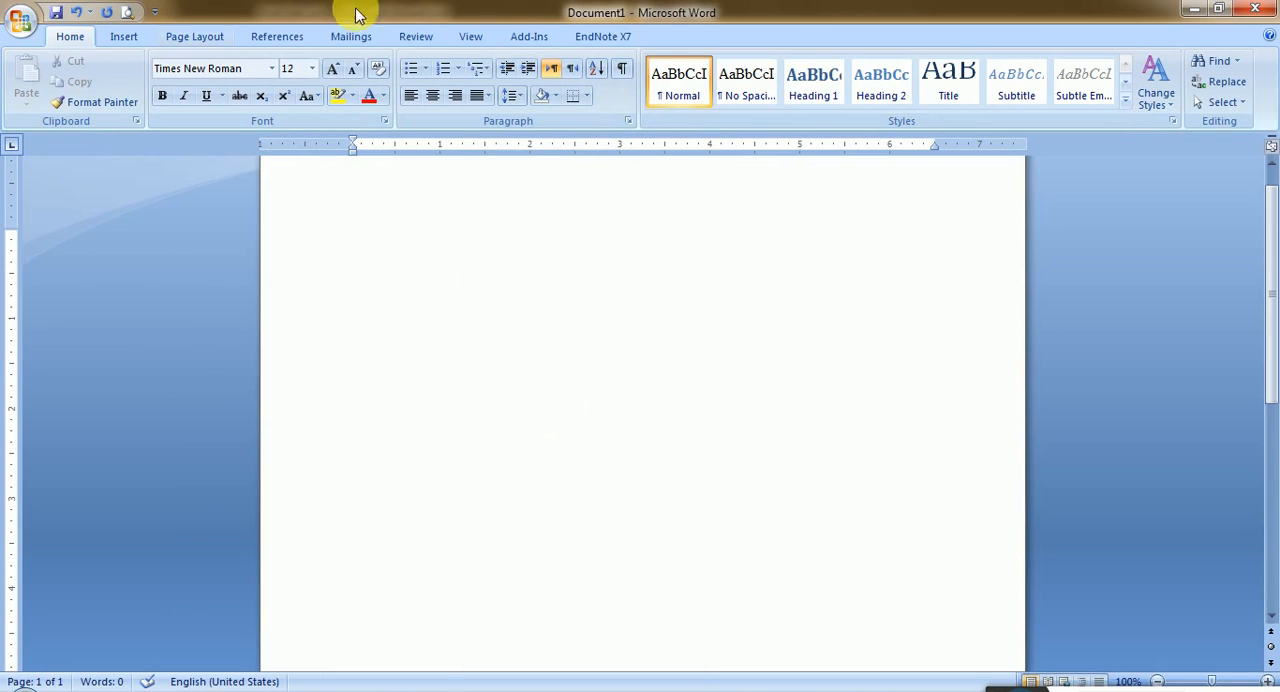
pyautogui.moveTo(560, 690)
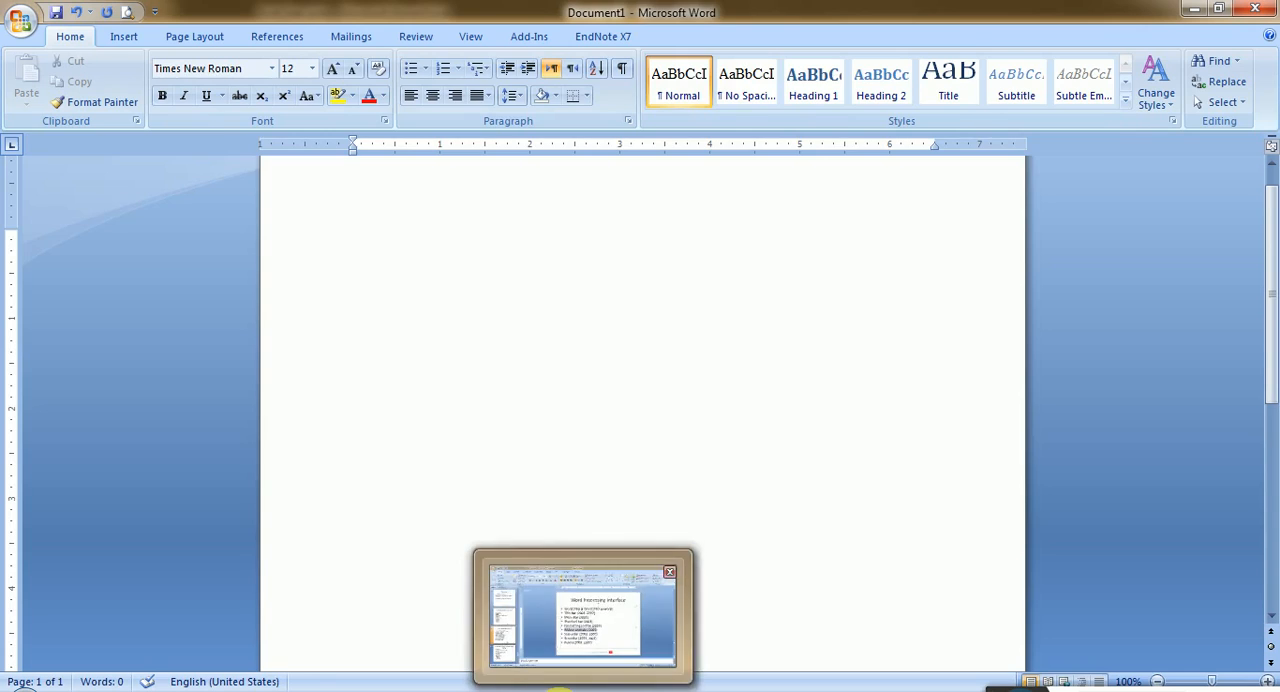
pyautogui.click(586, 615)
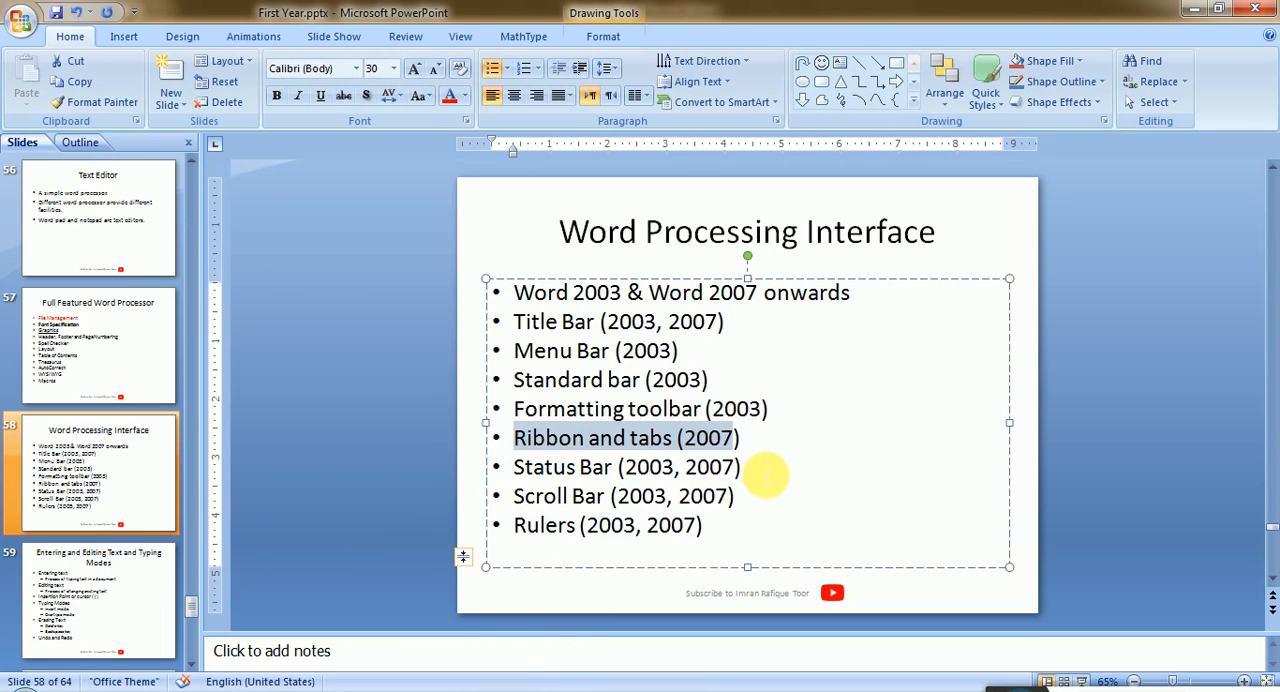
pyautogui.click(762, 471)
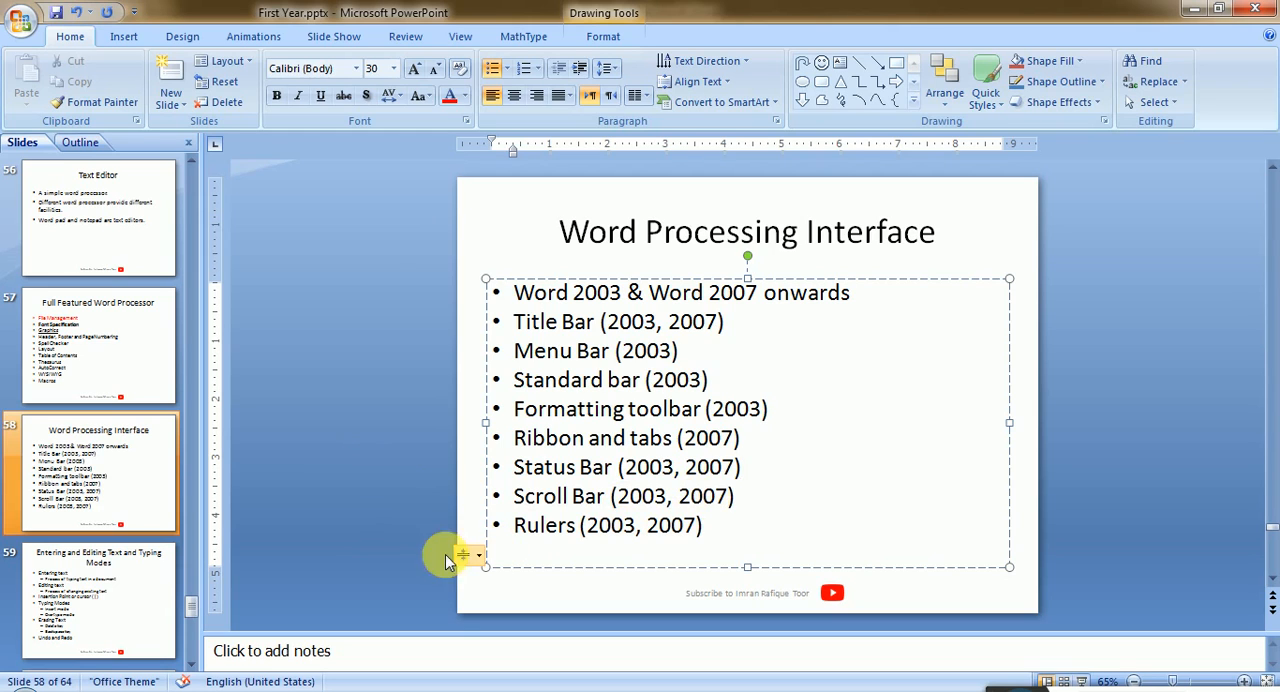
# - Show slide 57, Full Featured Word Processor, and highlight text in its Spell Checker and Table of Contents bullets
pyautogui.click(133, 350)
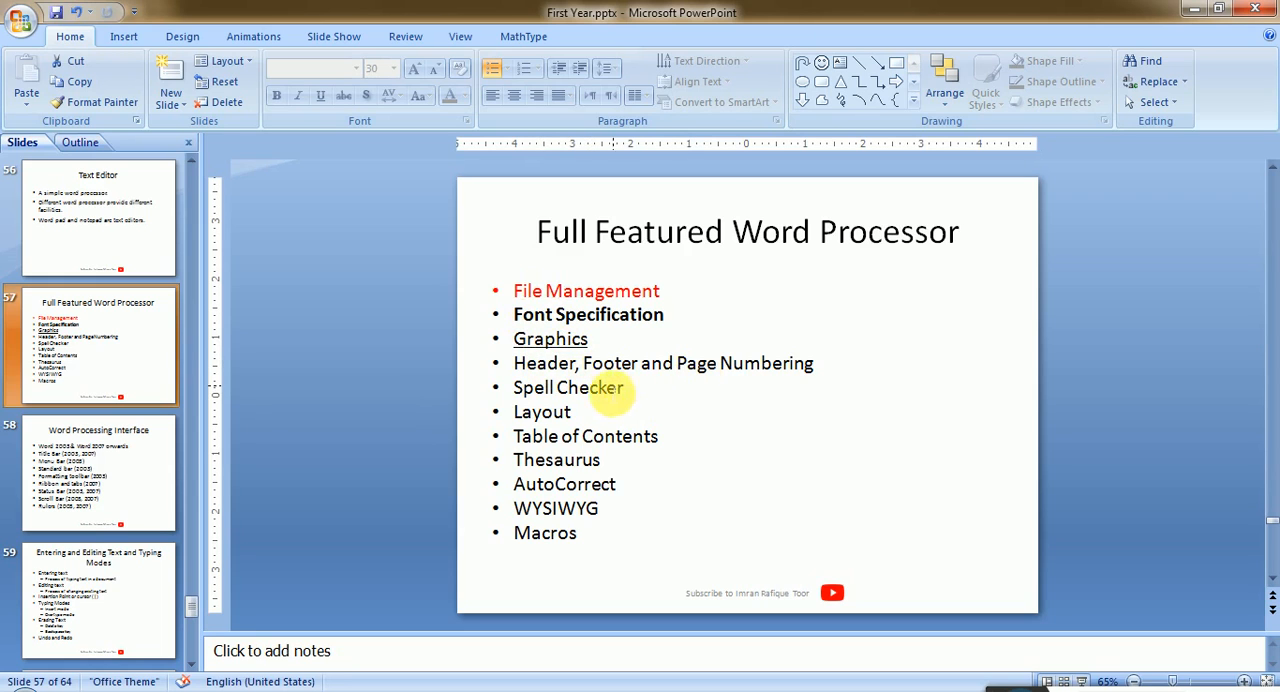
pyautogui.doubleClick(533, 390)
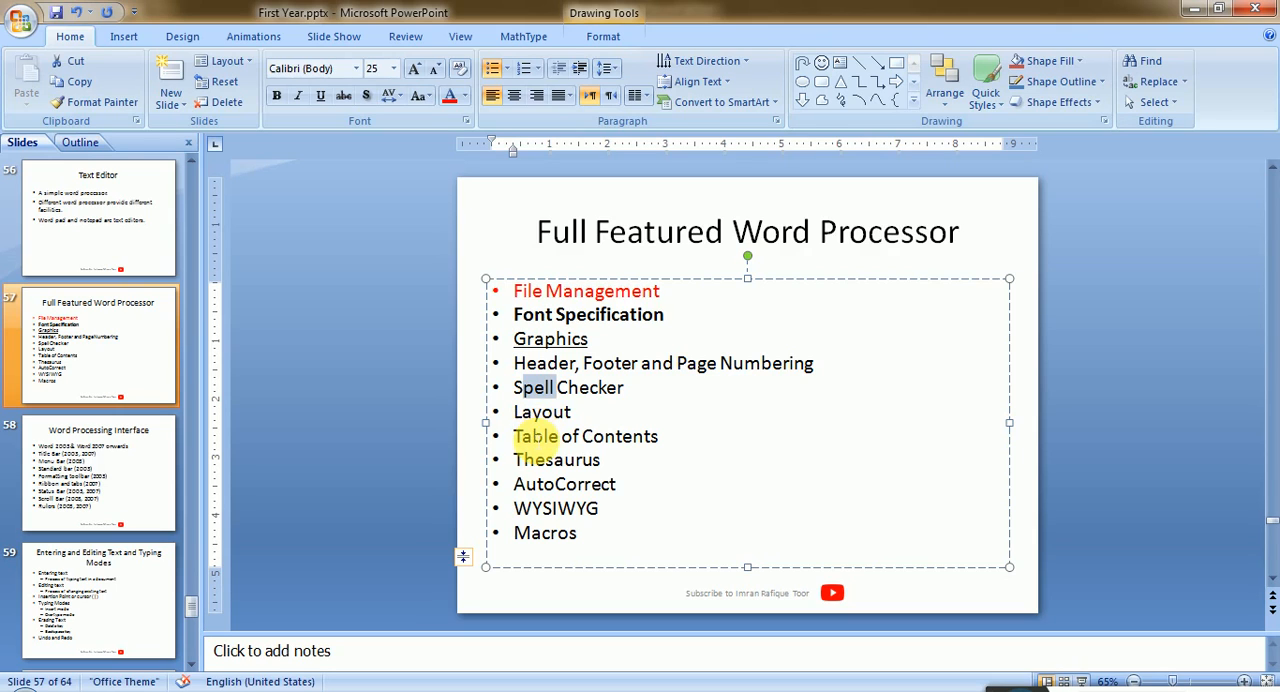
pyautogui.moveTo(533, 440); pyautogui.dragTo(562, 435)
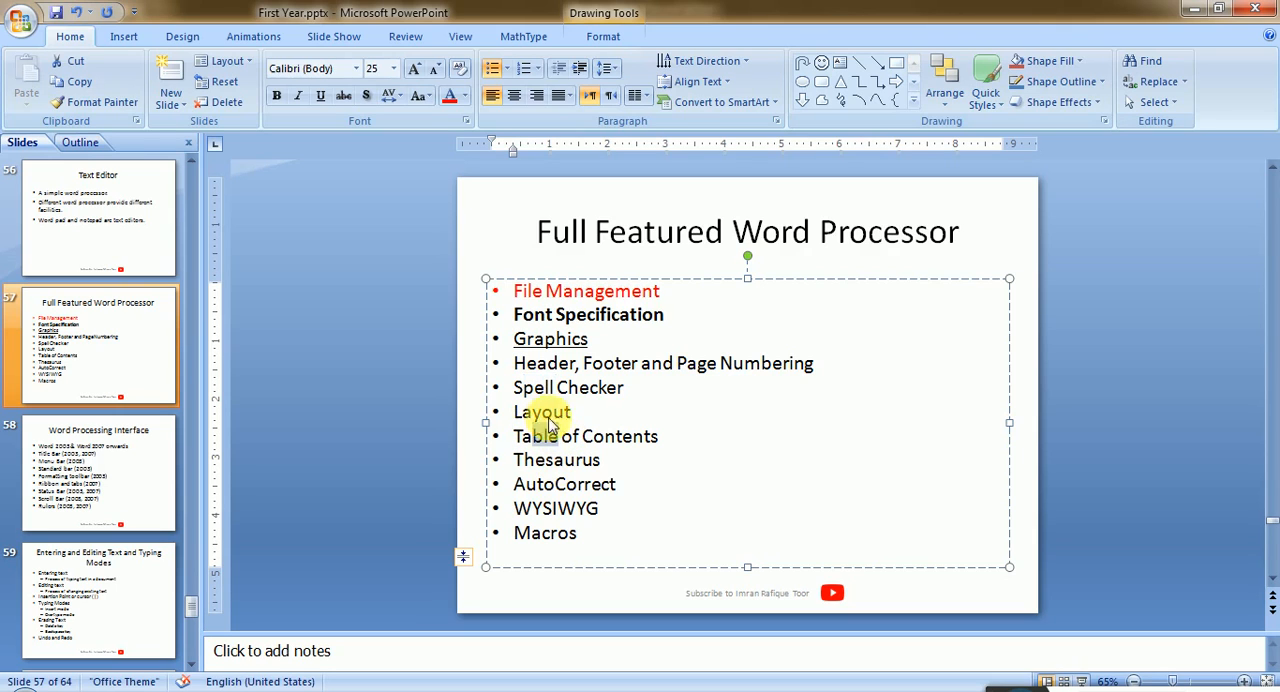
# - Highlight text in the Spell Checker and AutoCorrect bullets of the slide, and switch to the blank Word document
pyautogui.moveTo(523, 388); pyautogui.dragTo(545, 388)
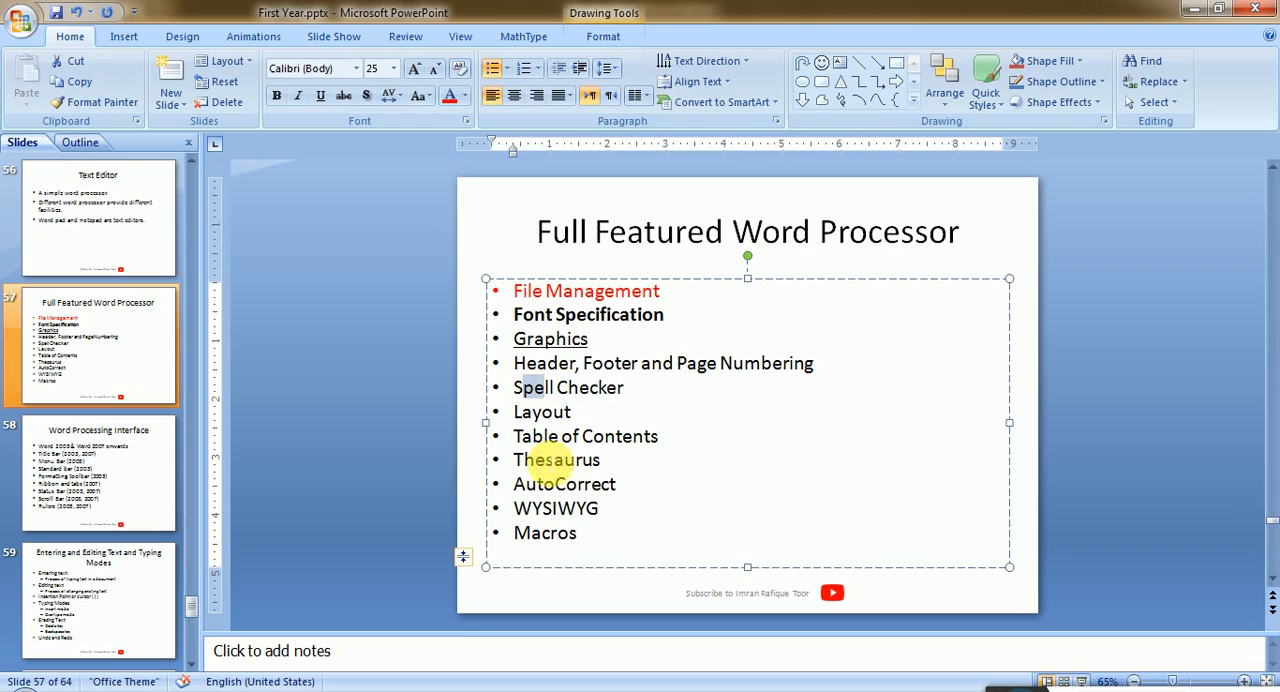
pyautogui.moveTo(548, 461); pyautogui.dragTo(558, 486)
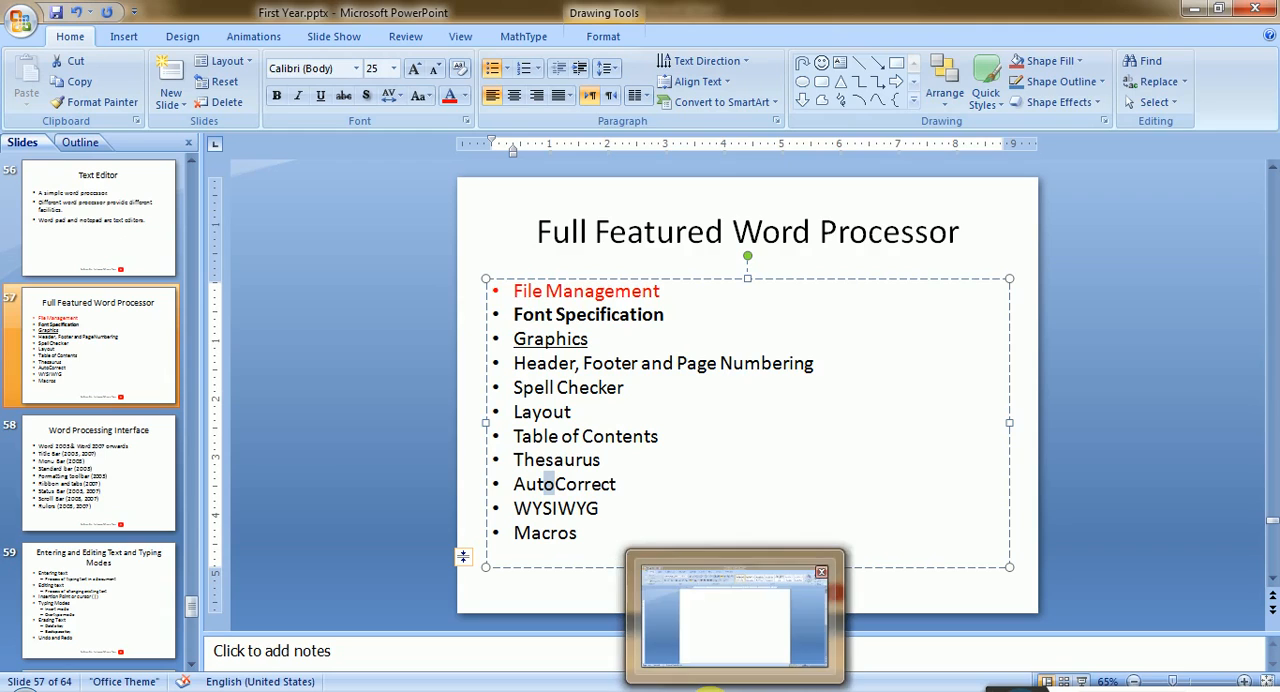
pyautogui.click(708, 688)
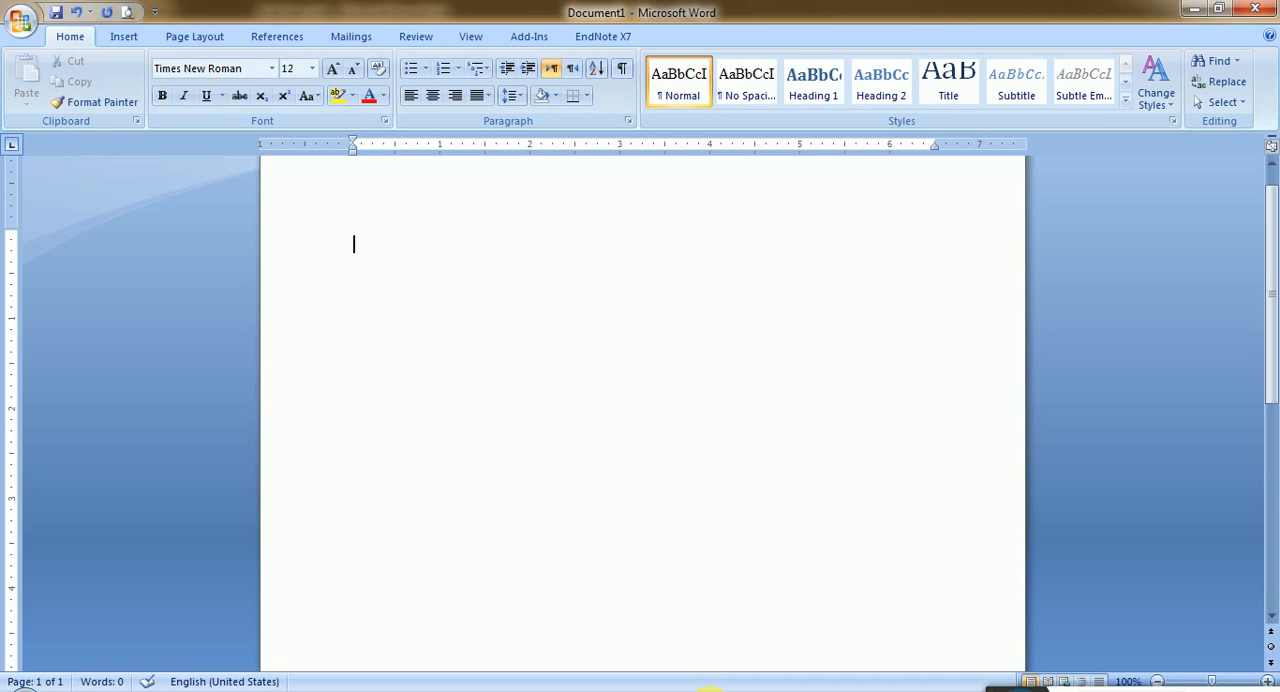
# - Enter the misspelled word "Databbase" and replace it with the spelling suggestion "Database"
pyautogui.write('Databbase')
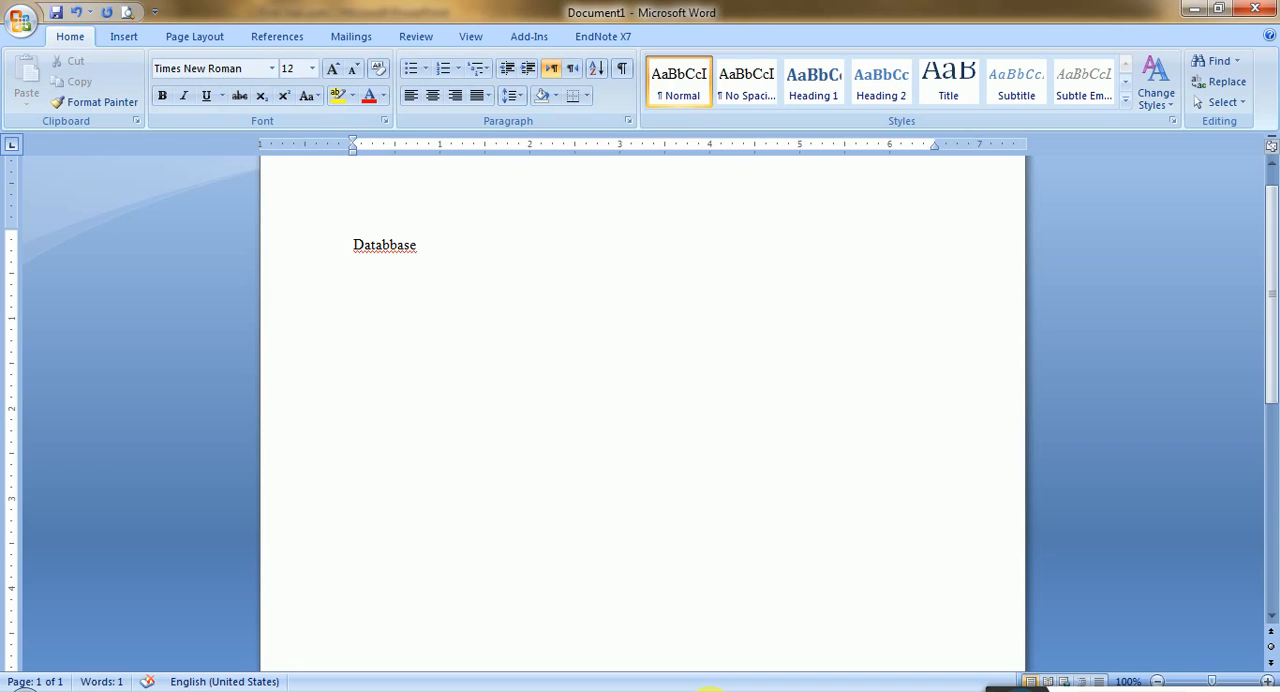
pyautogui.click(1267, 681)
pyautogui.click(1267, 681)
pyautogui.click(1267, 681)
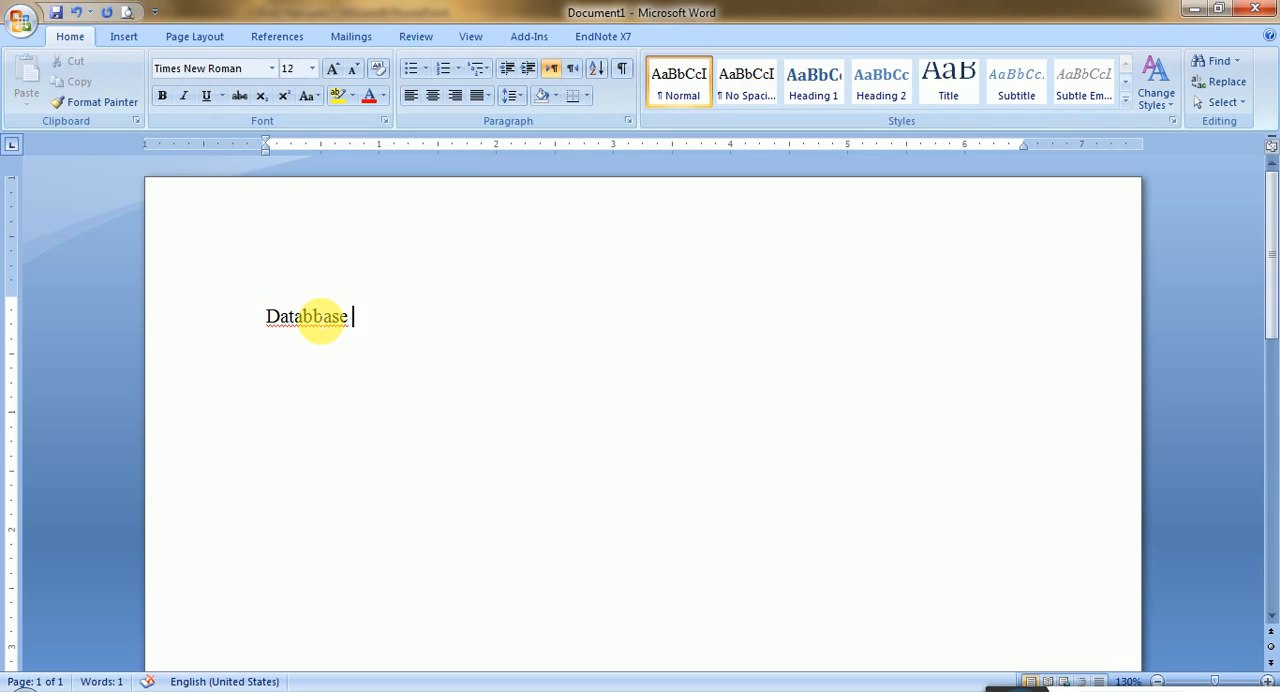
pyautogui.rightClick(313, 316)
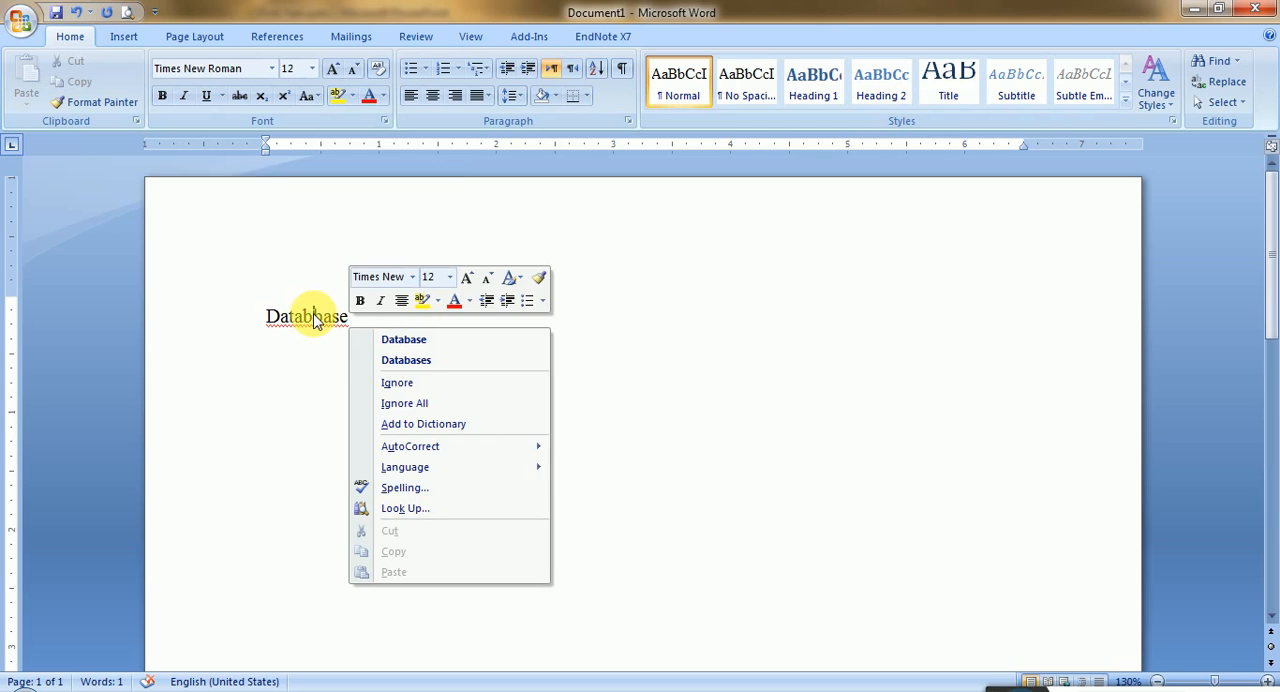
pyautogui.click(441, 342)
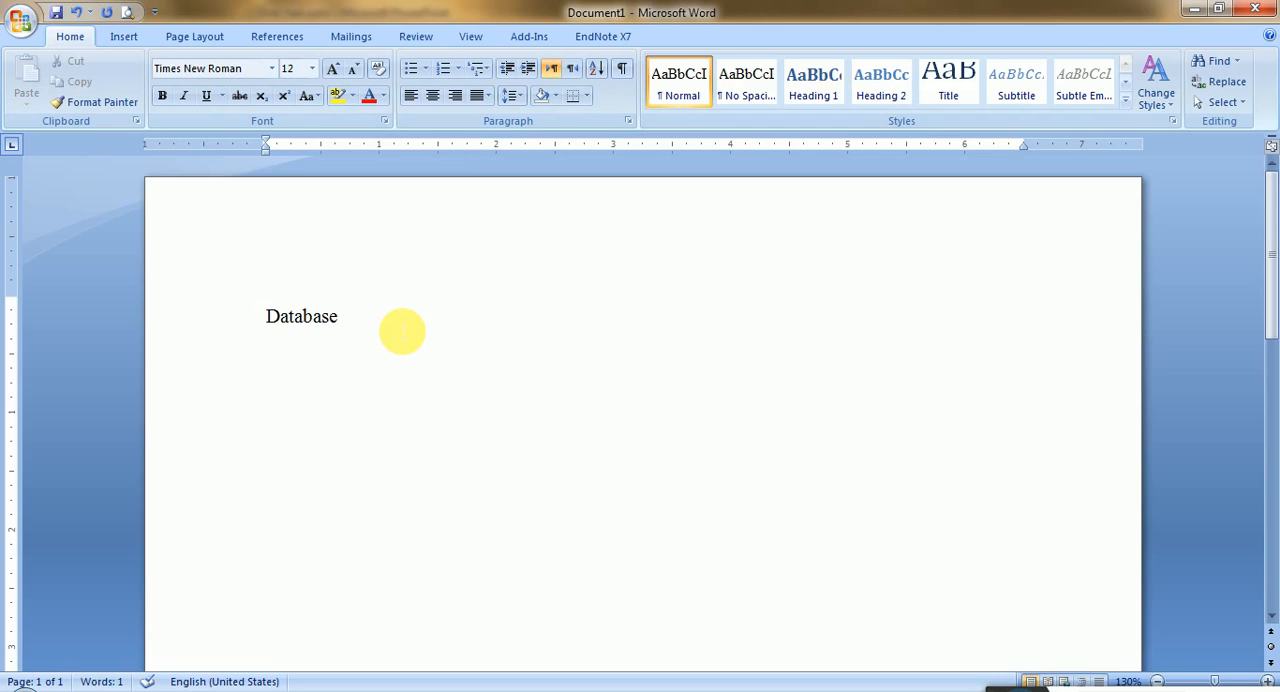
# - Write the ungrammatical sentence "I are a boy." on a new line below "Database" and end the paragraph
pyautogui.press('Return')
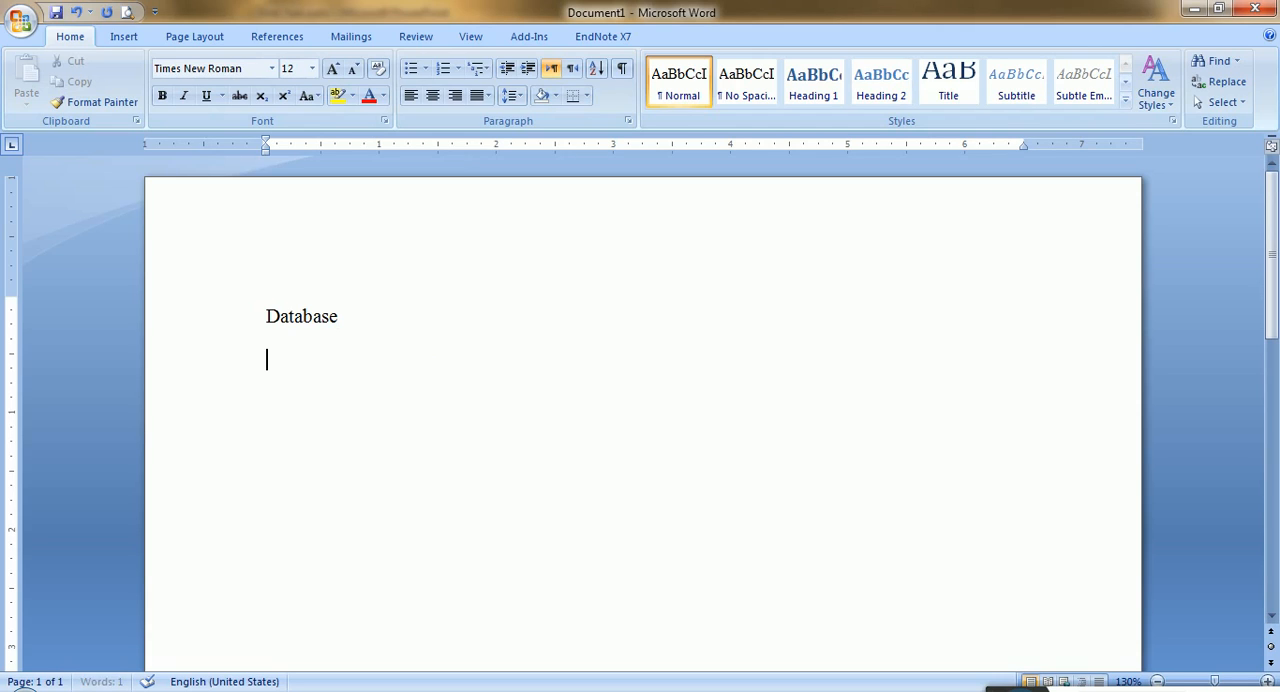
pyautogui.write('I are a boy.')
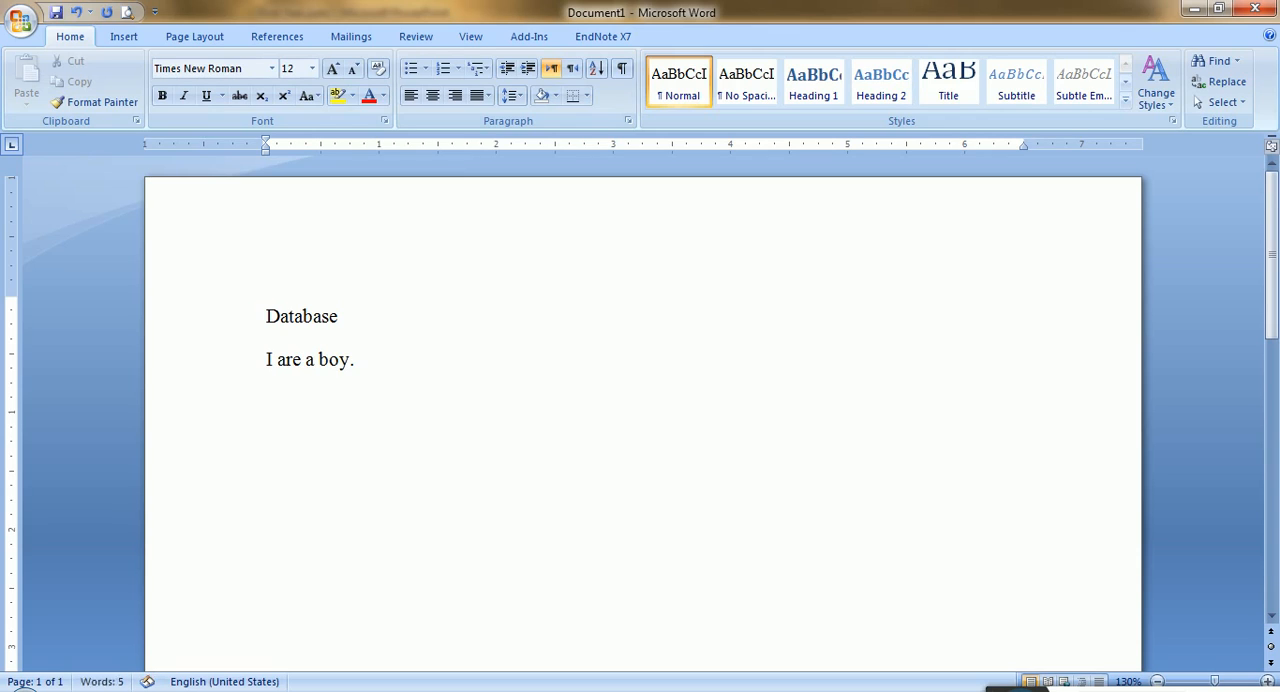
pyautogui.press('Return')
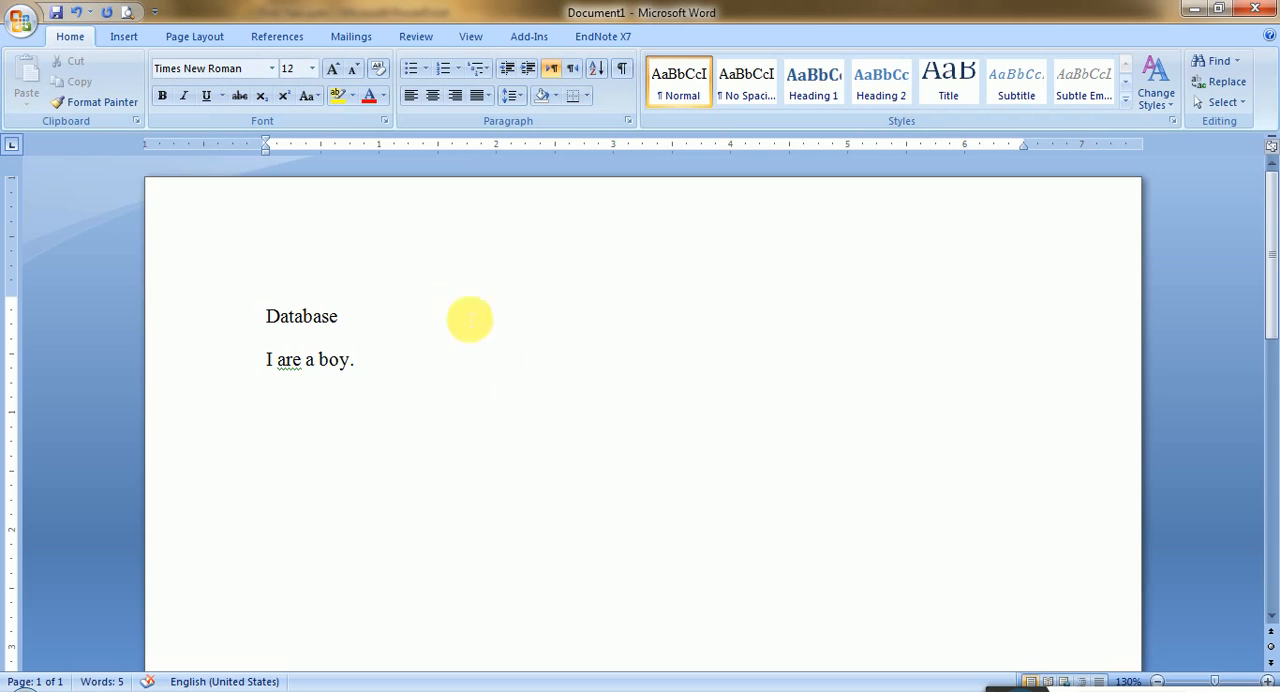
# - Replace "are" in the sentence with the grammar suggestion "am" and return to the empty line below
pyautogui.click(292, 388)
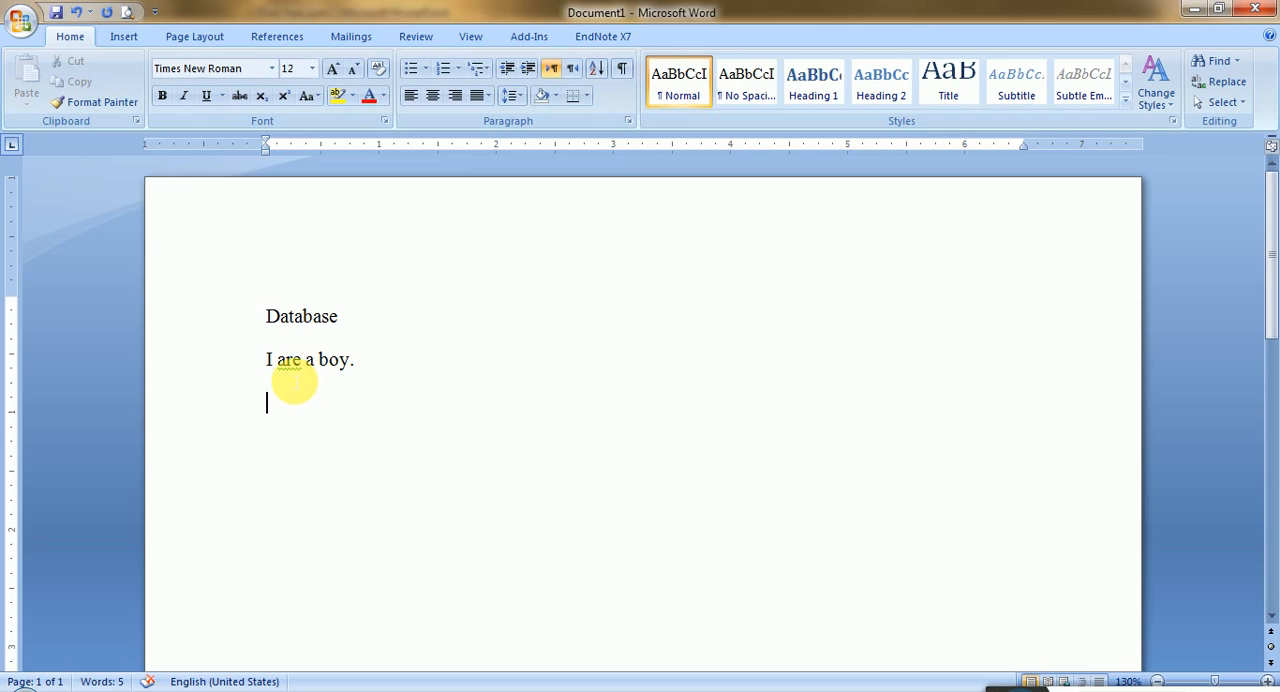
pyautogui.rightClick(289, 365)
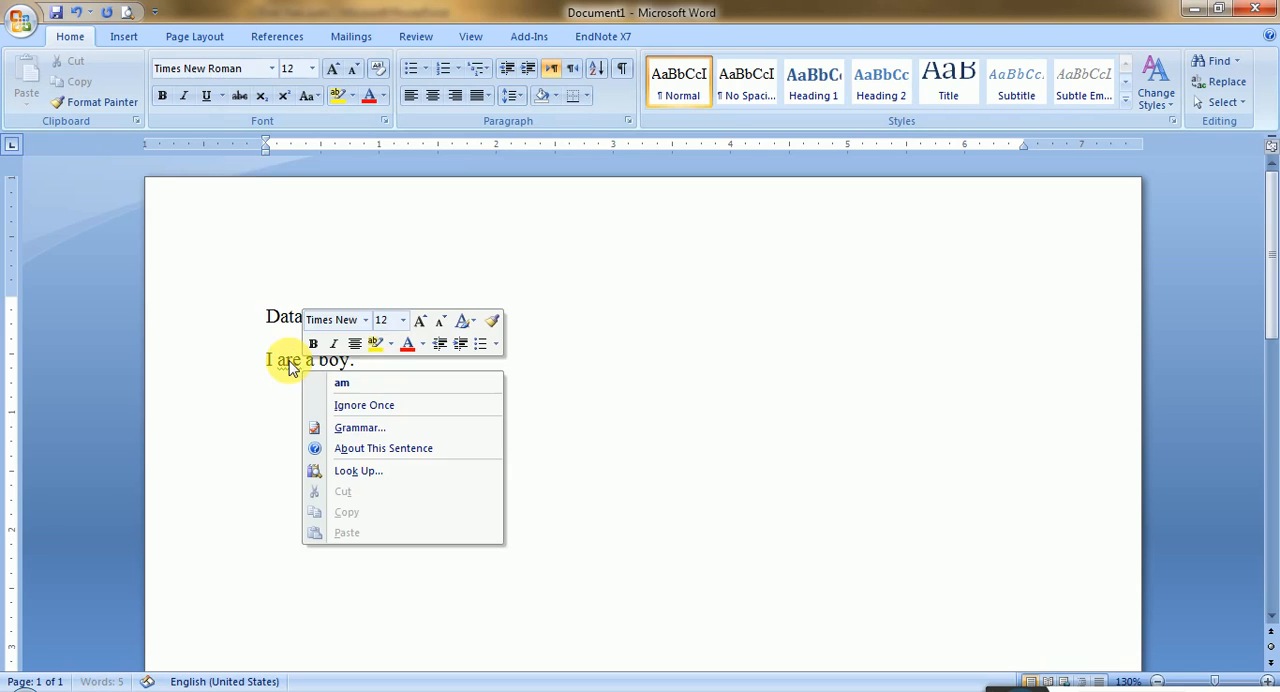
pyautogui.click(358, 393)
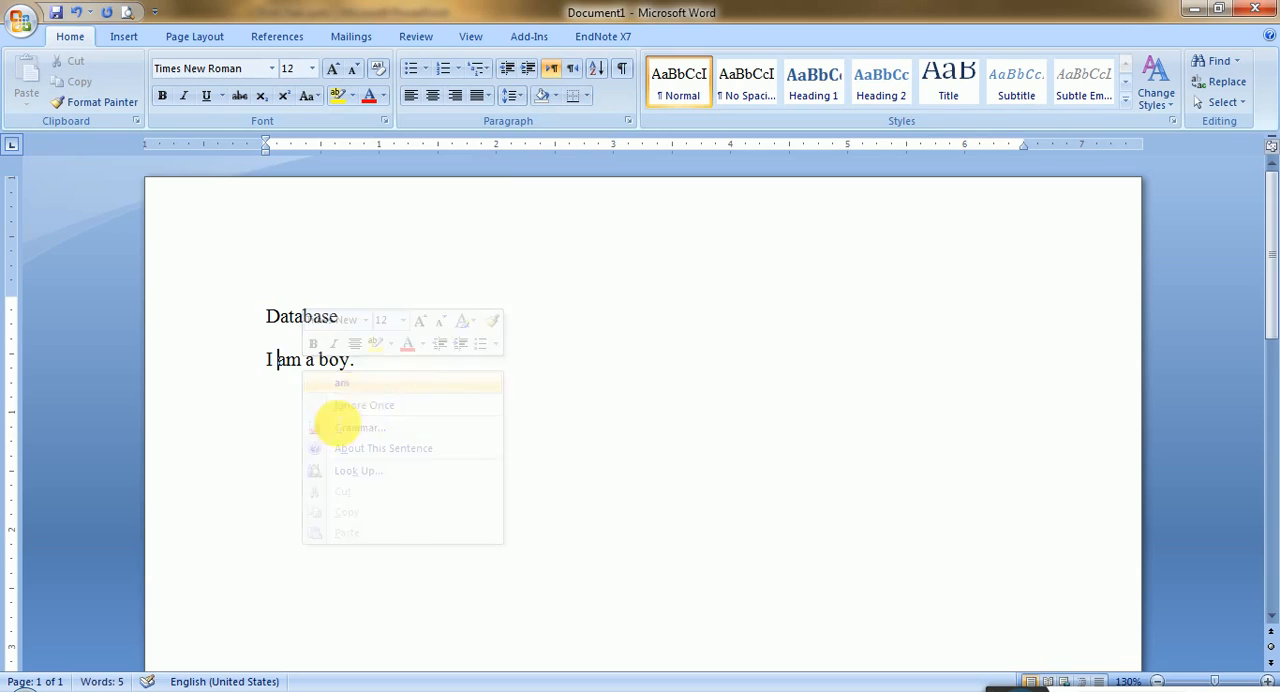
pyautogui.click(314, 428)
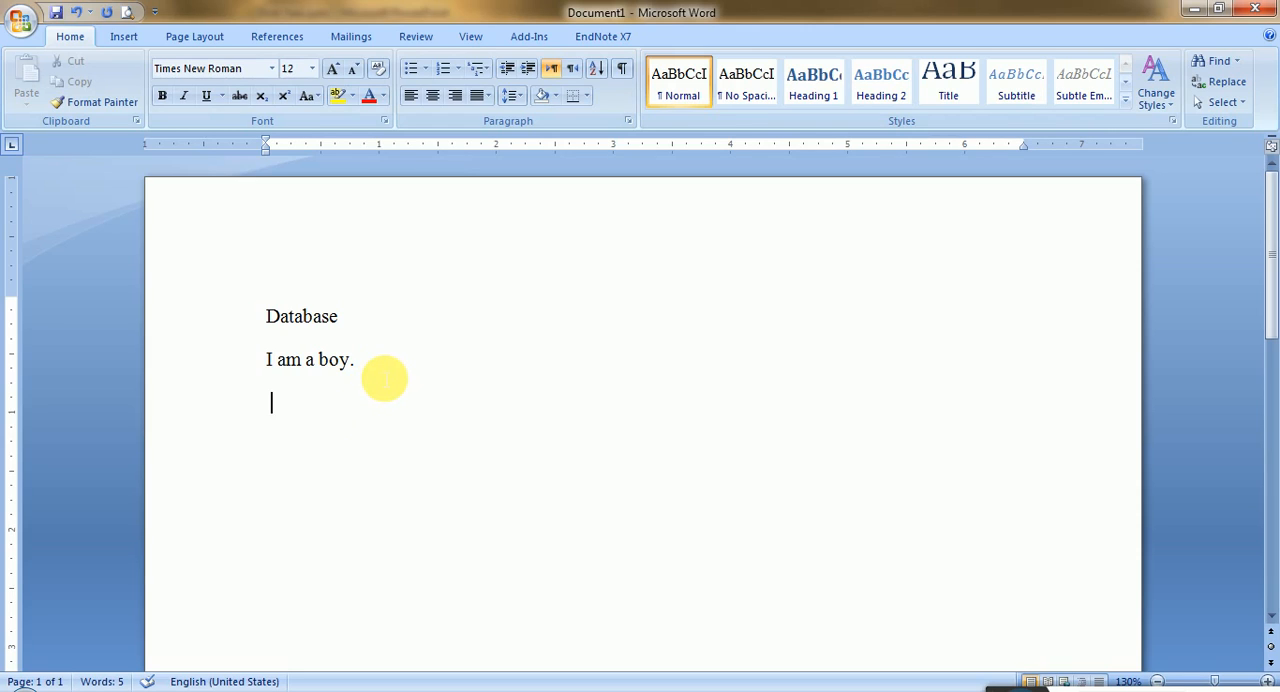
# - Enter the word "Kind" below the sentence and show its list of synonyms without choosing one
pyautogui.click(385, 378)
pyautogui.press('Return')
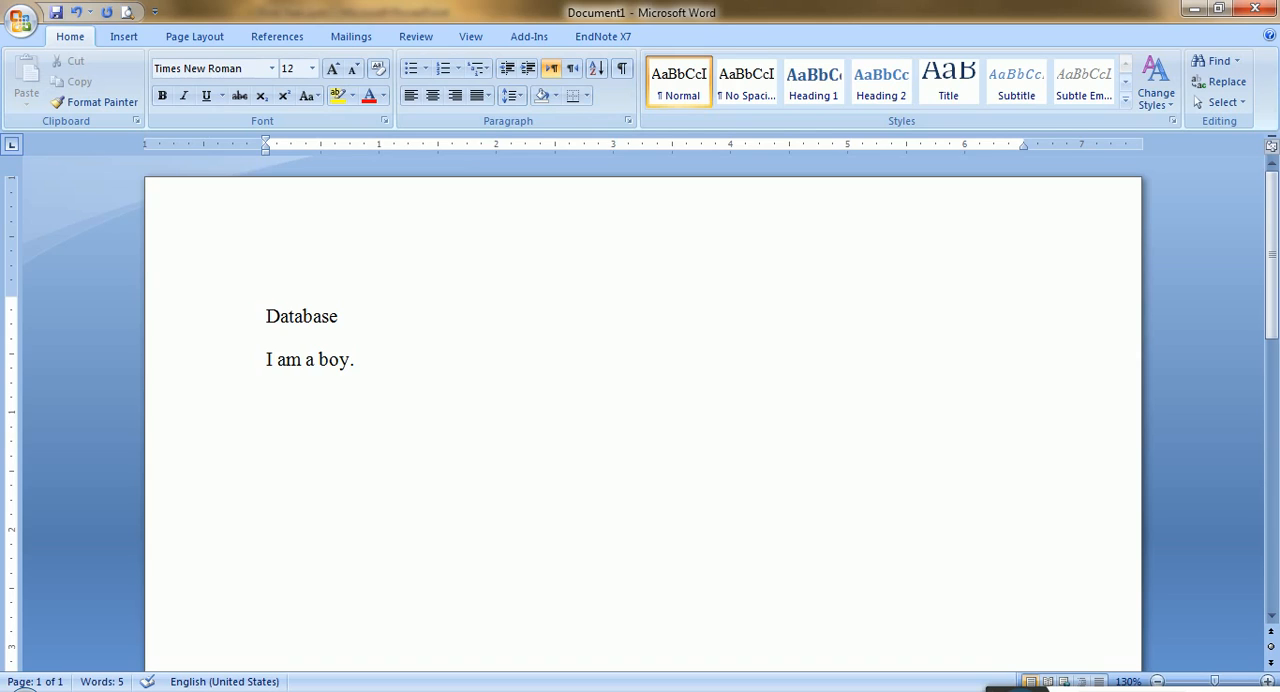
pyautogui.write('kind')
pyautogui.rightClick(290, 405)
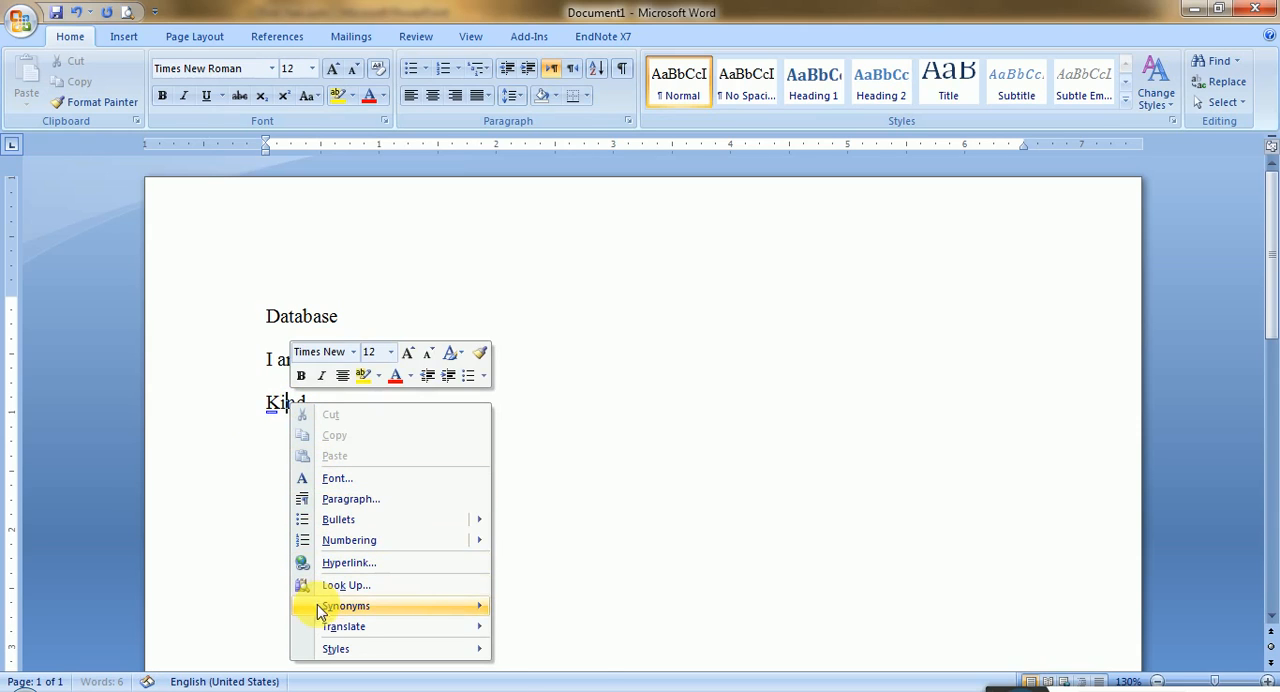
pyautogui.moveTo(318, 608)
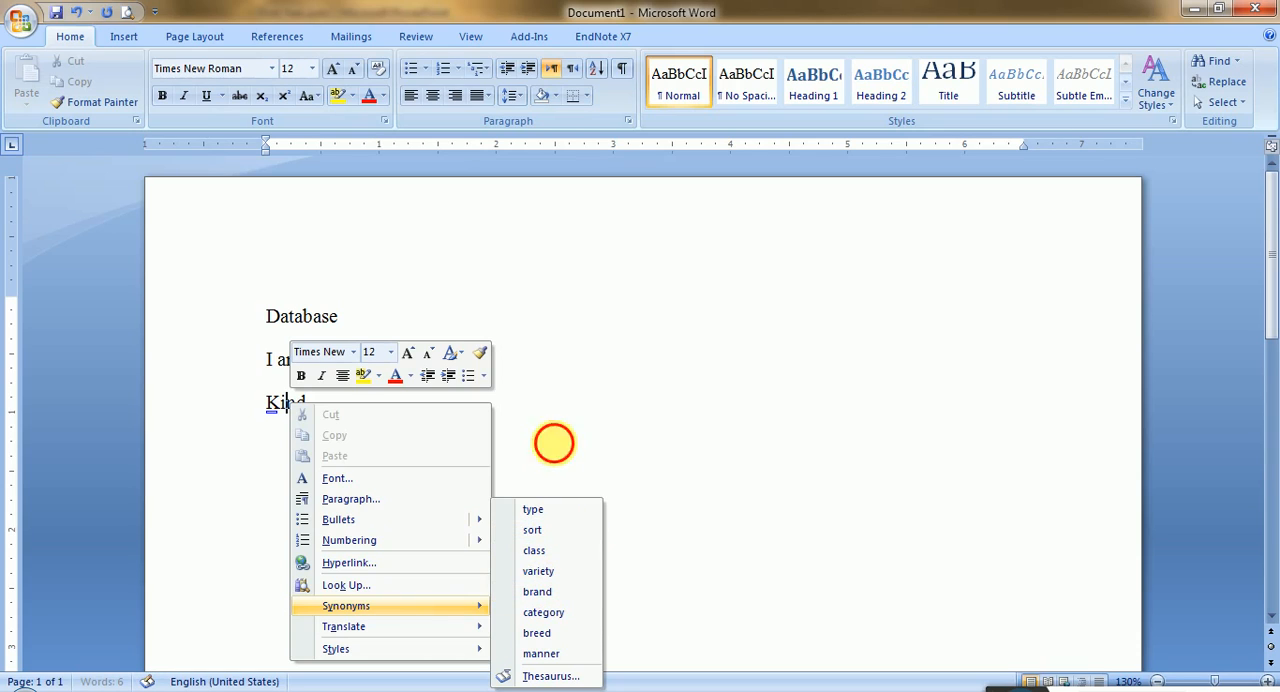
pyautogui.click(551, 443)
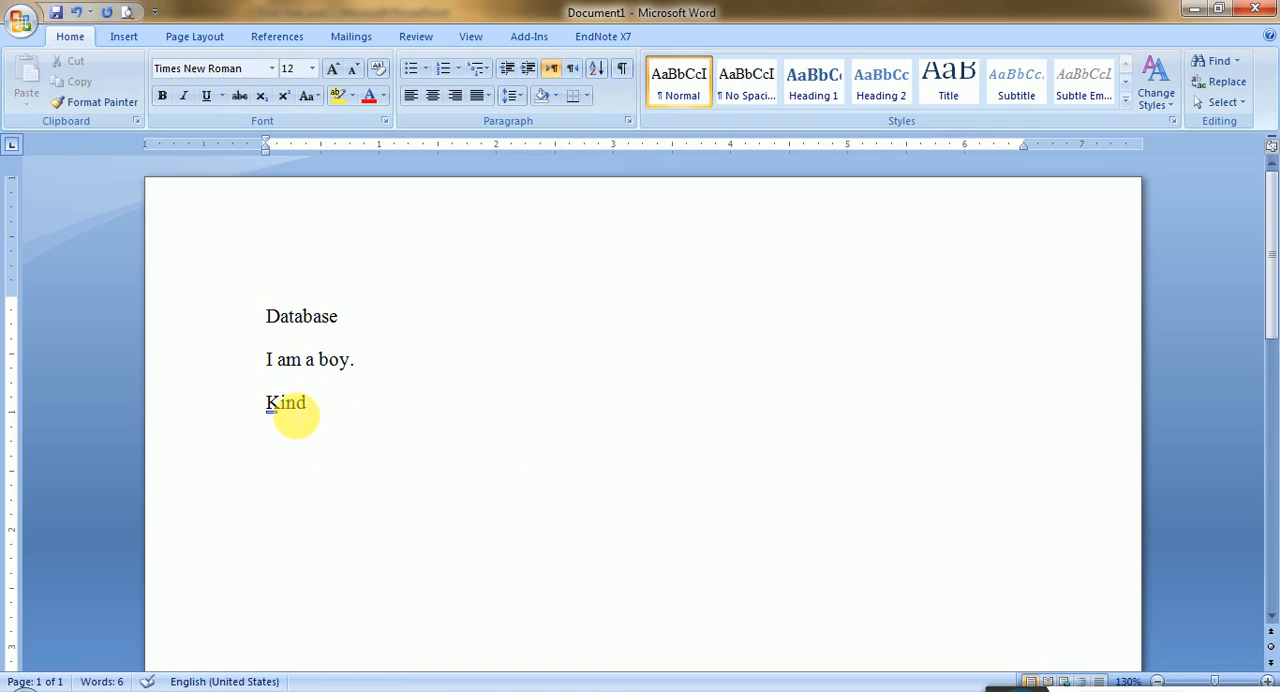
# - Look up "Kind" in the Thesaurus and browse the suggested synonyms
pyautogui.click(468, 40)
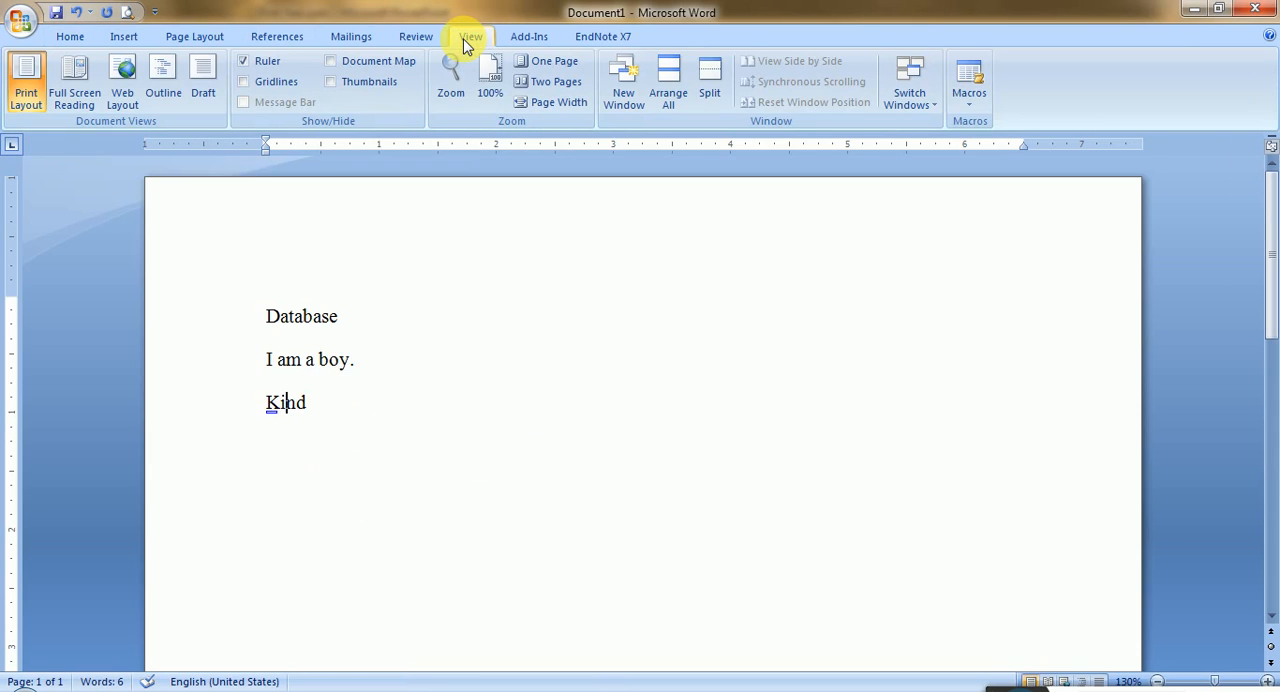
pyautogui.click(413, 38)
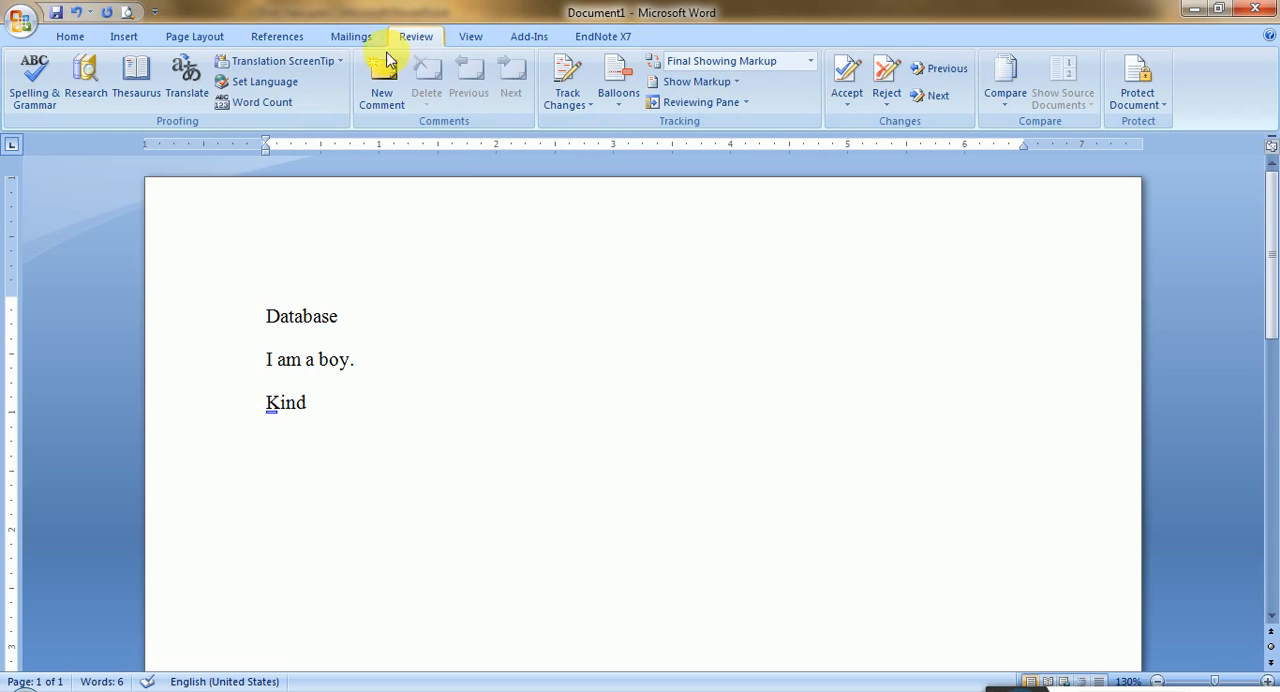
pyautogui.click(145, 73)
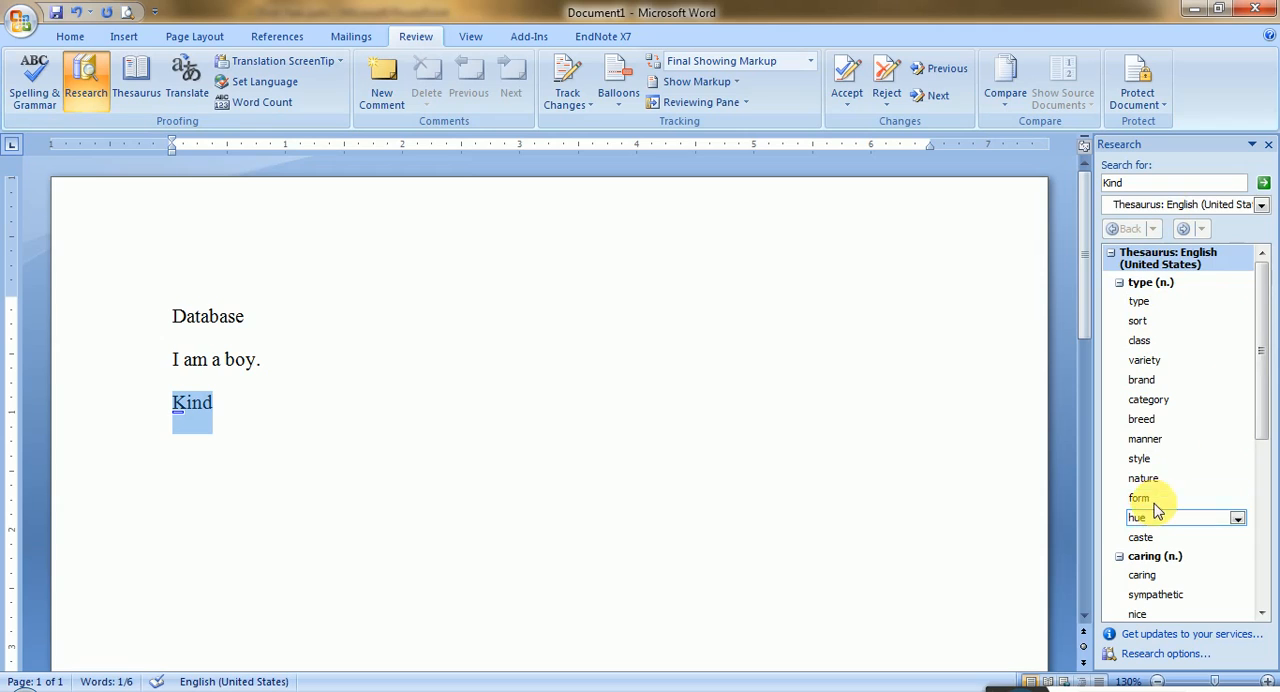
pyautogui.moveTo(1251, 334); pyautogui.dragTo(1259, 362)
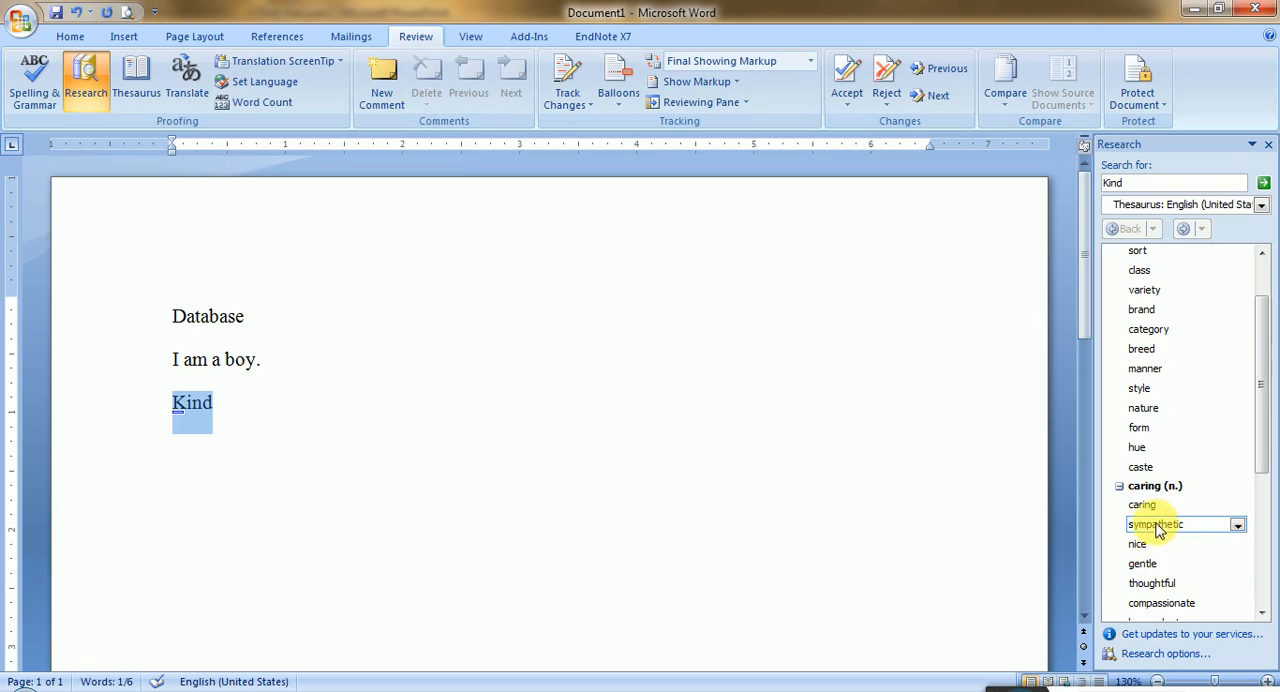
pyautogui.click(564, 443)
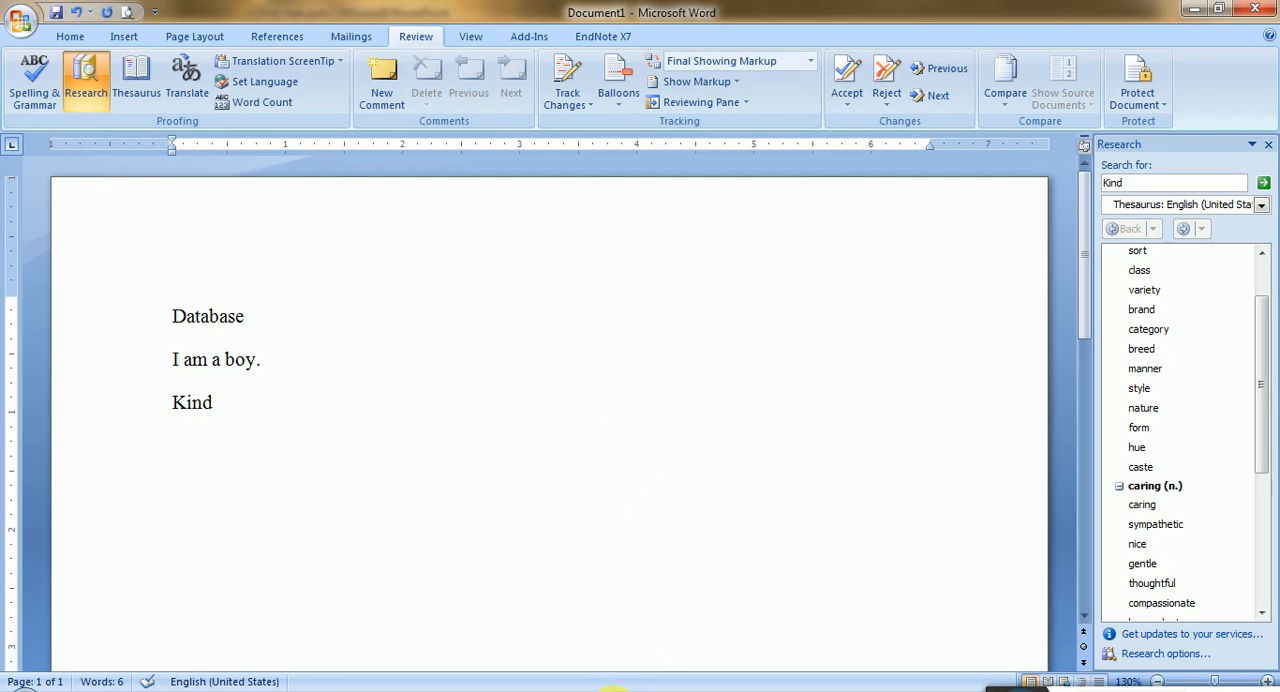
# - Check the AutoCorrect bullet on the PowerPoint slide, and return to Word to enter "thsi" on a new line for AutoCorrect to change to "This"
pyautogui.click(612, 690)
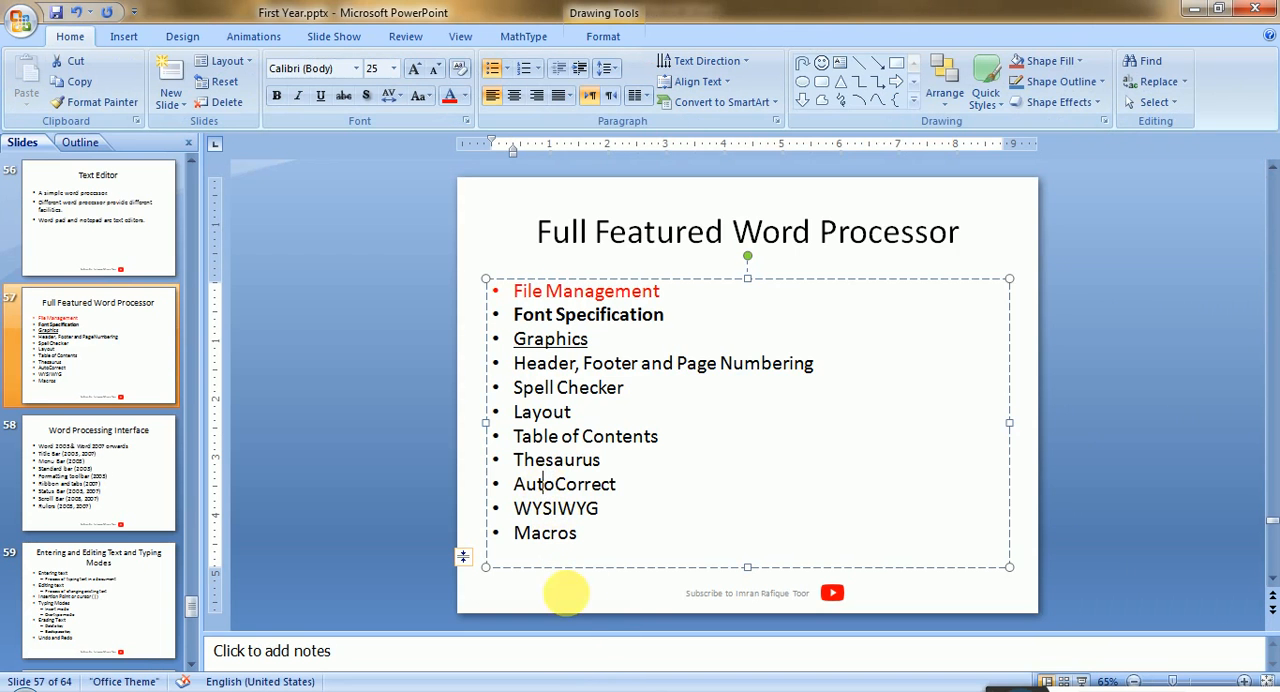
pyautogui.click(588, 689)
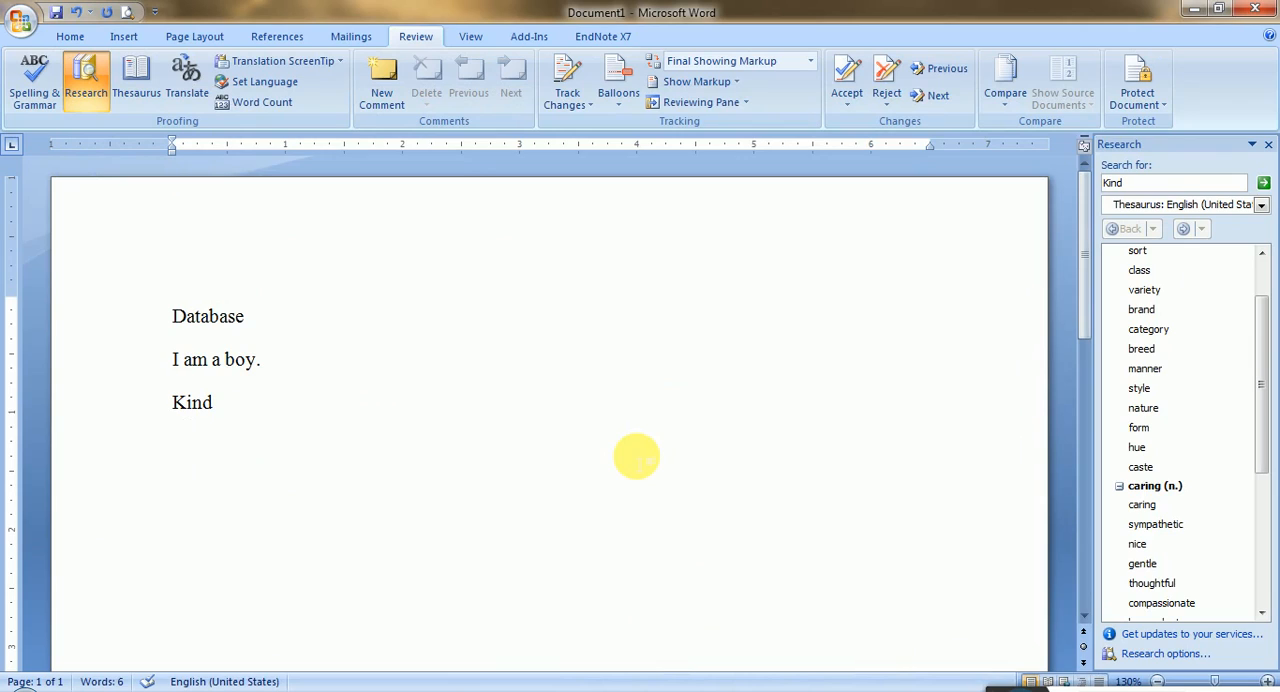
pyautogui.press('Return')
pyautogui.write('t')
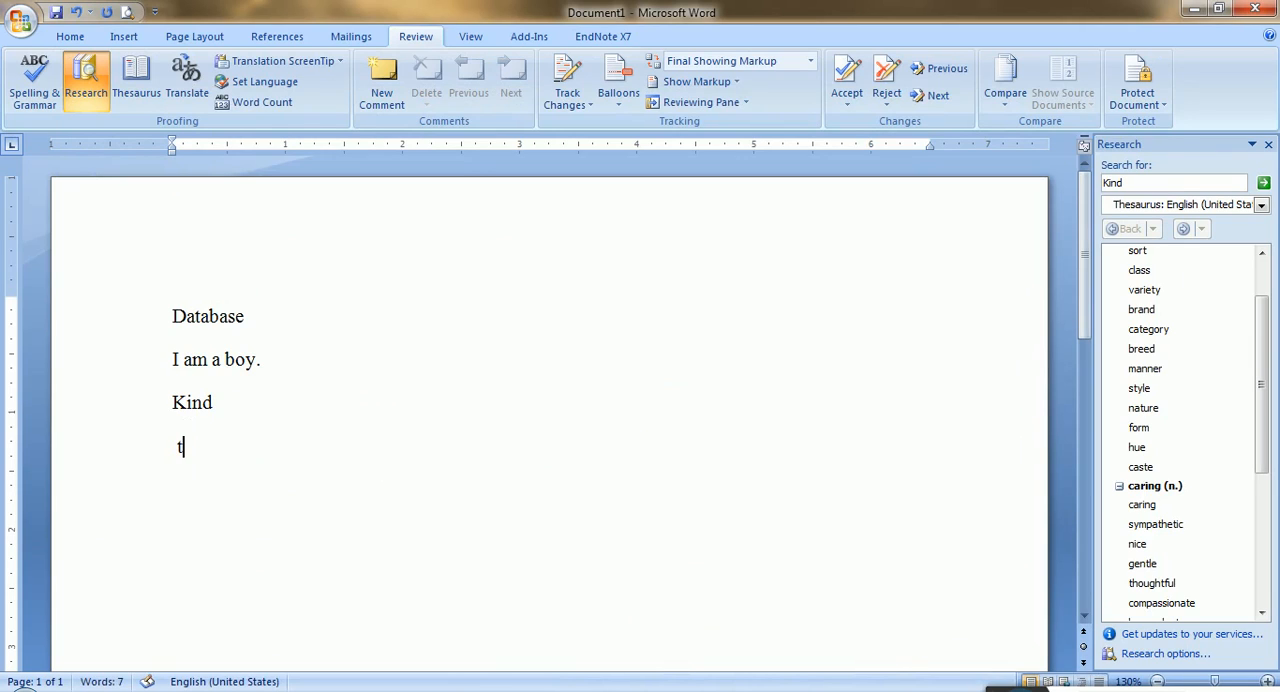
pyautogui.write('hsi')
pyautogui.press('Return')
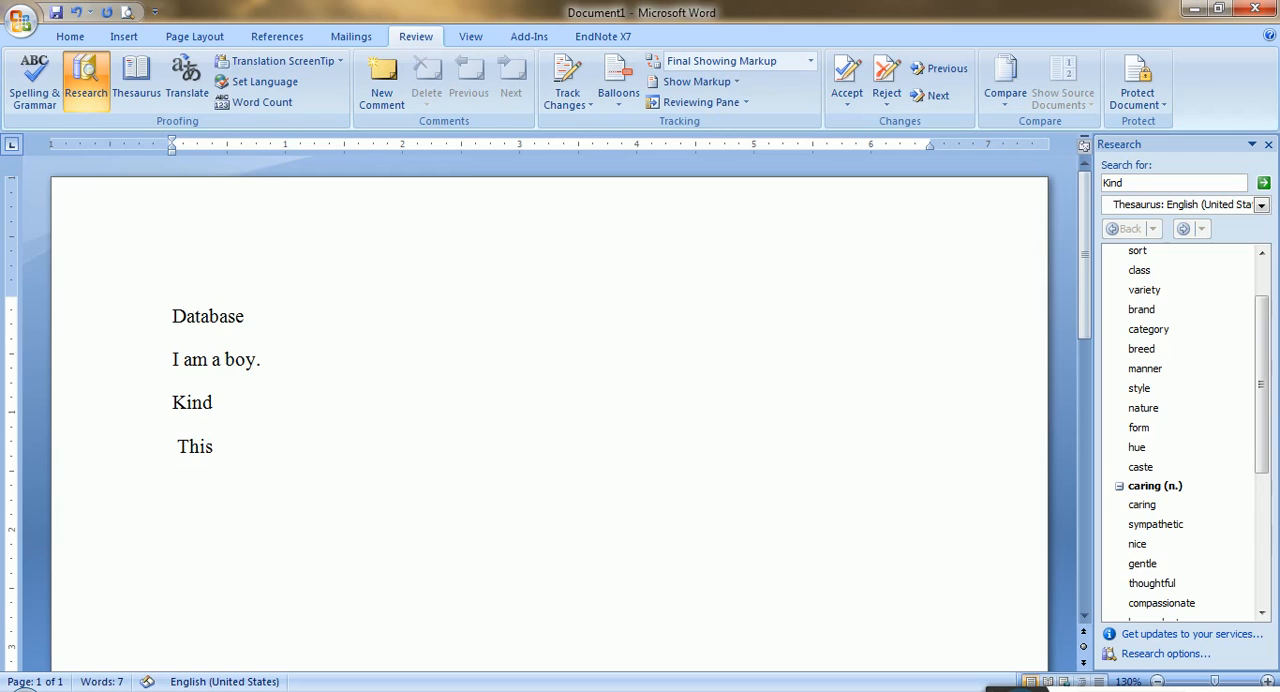